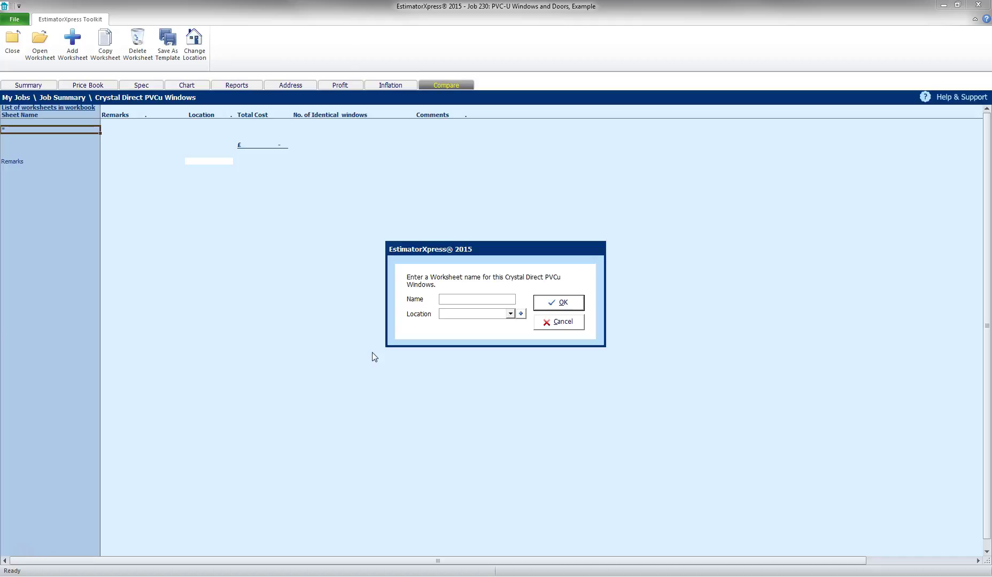
# - Create a worksheet named New Window with Extension as its location
pyautogui.write('New')
pyautogui.write('Extension')
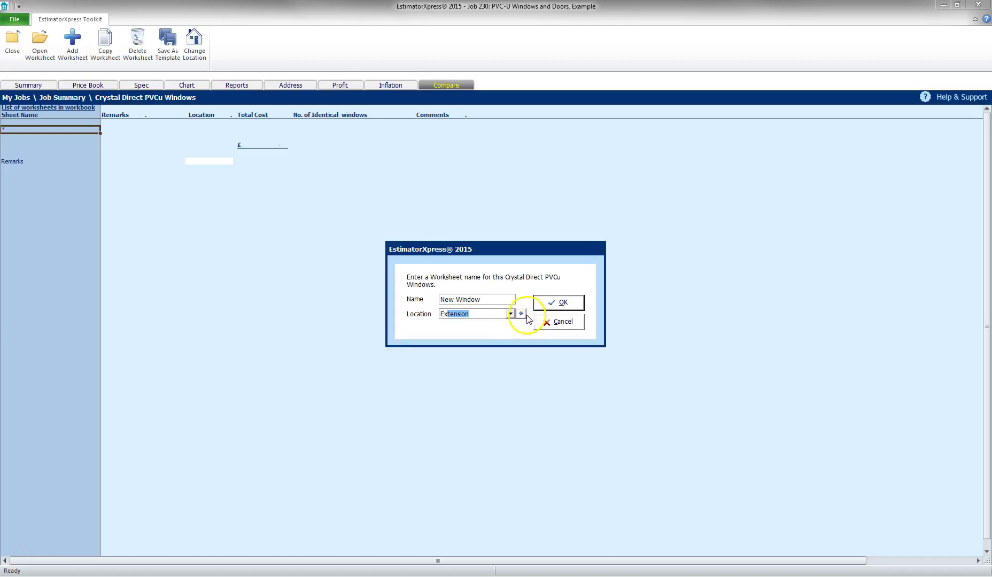
pyautogui.click(553, 302)
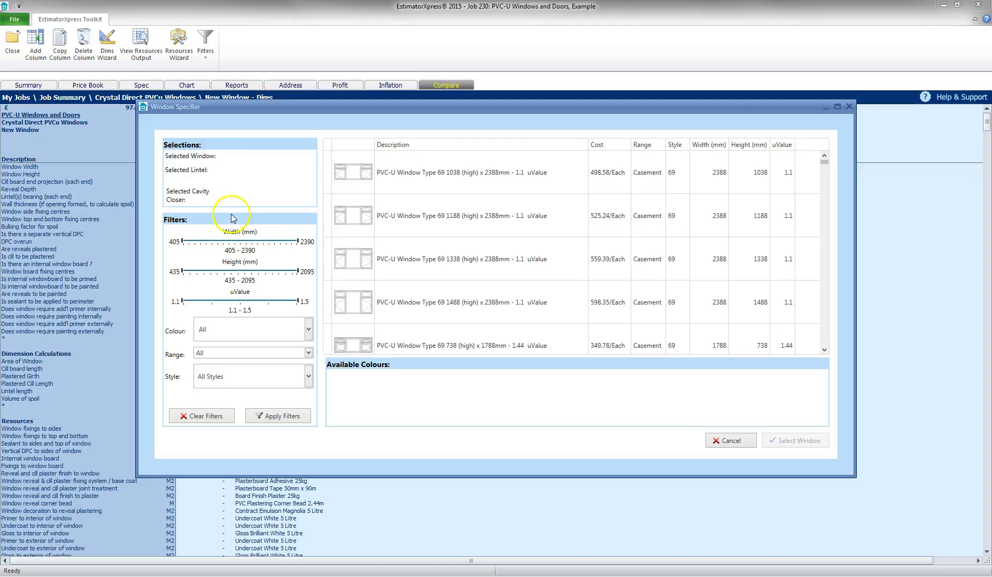
# - Limit the window filters to widths of 990-1860 mm, heights of 930-1315 mm and uValues of 1.4-1.5
pyautogui.moveTo(182, 242); pyautogui.dragTo(215, 244)
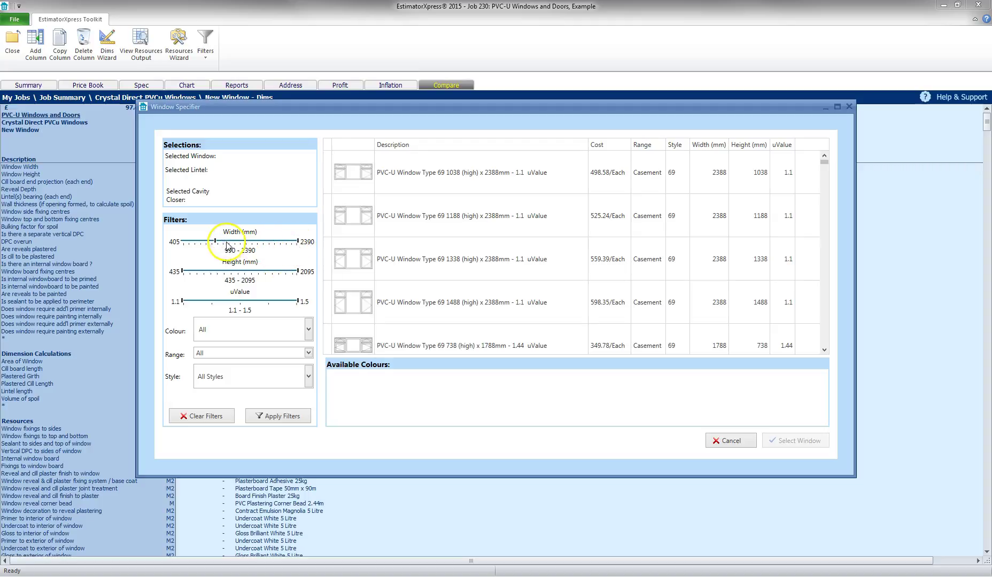
pyautogui.moveTo(298, 242); pyautogui.dragTo(268, 241)
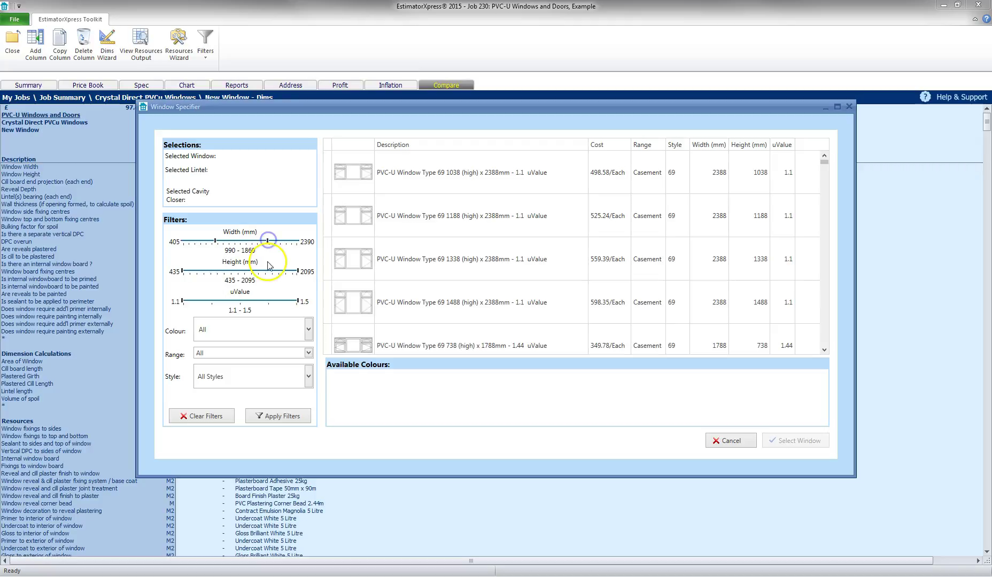
pyautogui.moveTo(182, 271); pyautogui.dragTo(216, 271)
pyautogui.moveTo(296, 271); pyautogui.dragTo(245, 272)
pyautogui.click(183, 301)
pyautogui.moveTo(183, 301); pyautogui.dragTo(262, 303)
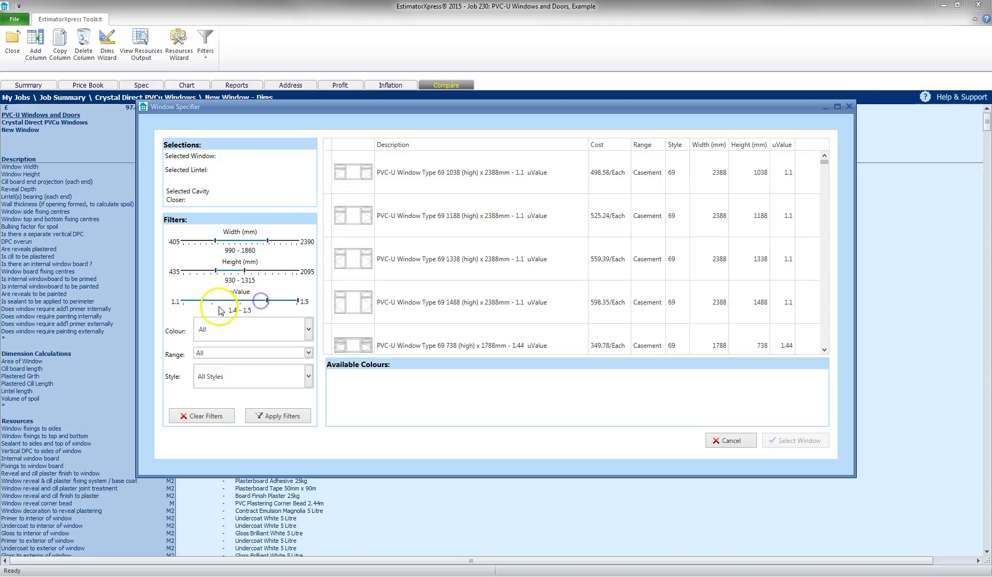
# - Filter the window list by Woodgrain Brilliant White colour and Casement range, keeping All Styles, and apply the filters
pyautogui.click(308, 329)
pyautogui.moveTo(309, 368); pyautogui.dragTo(308, 453)
pyautogui.click(254, 519)
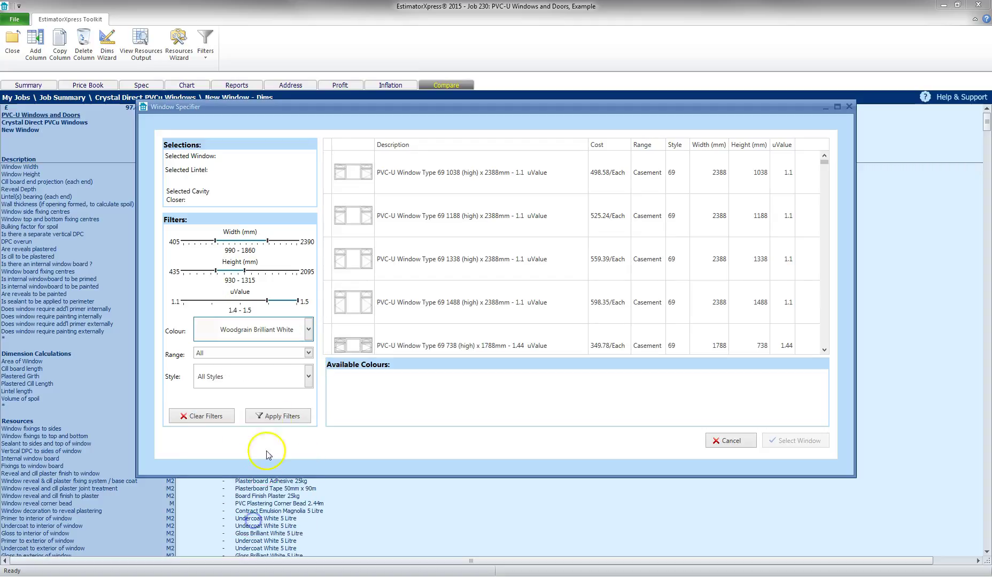
pyautogui.click(308, 353)
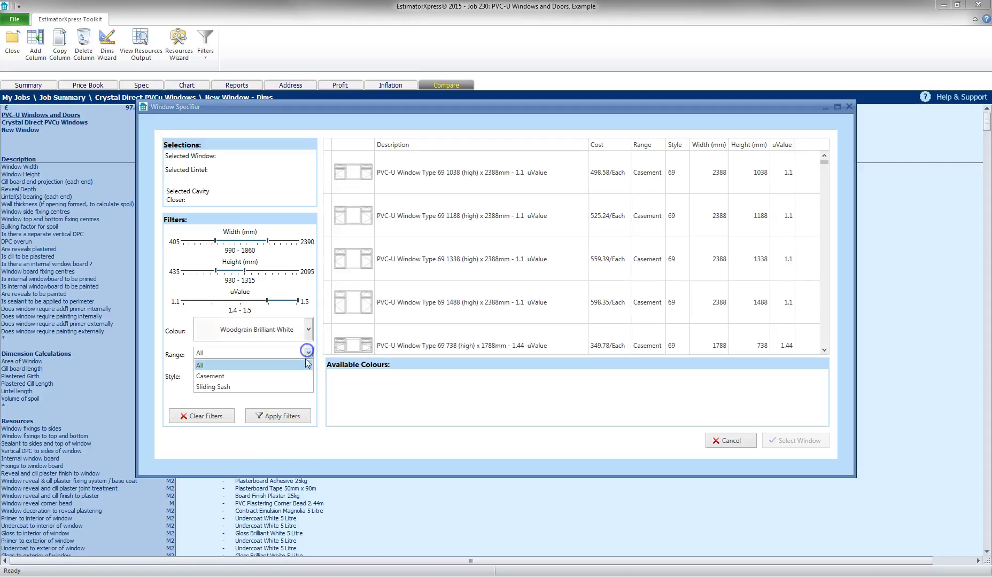
pyautogui.click(230, 377)
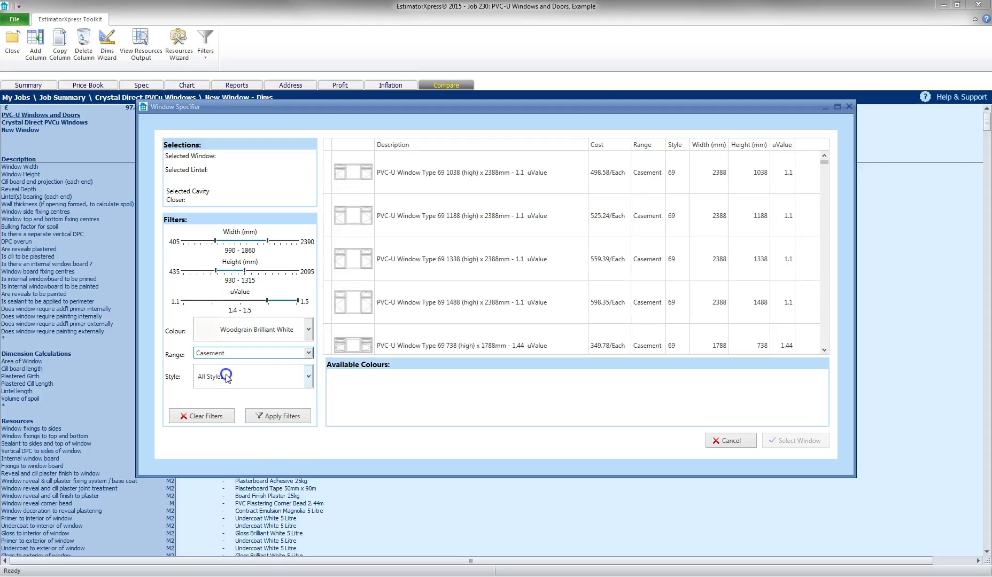
pyautogui.click(266, 380)
pyautogui.moveTo(311, 206); pyautogui.dragTo(305, 279)
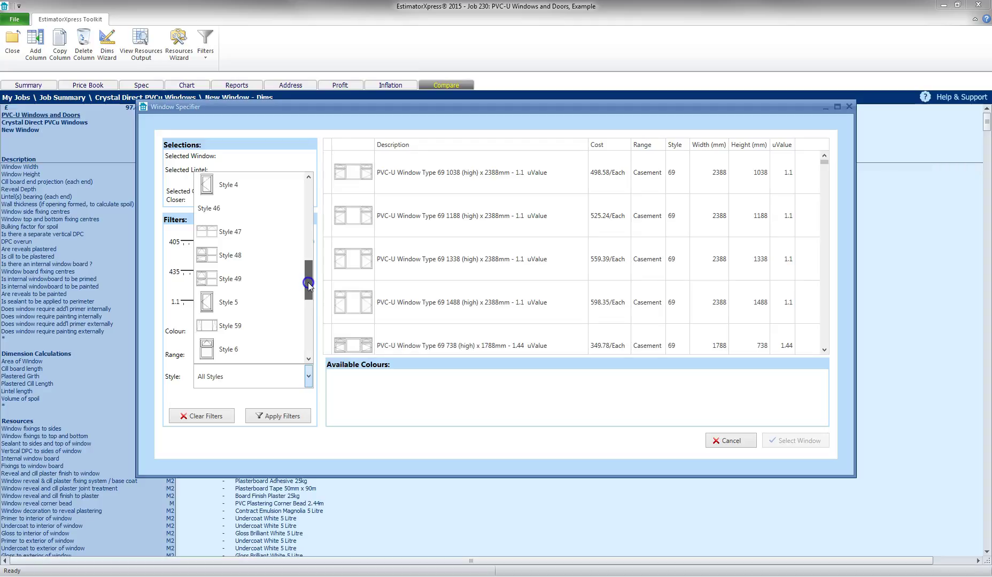
pyautogui.moveTo(309, 285); pyautogui.dragTo(283, 182)
pyautogui.click(283, 417)
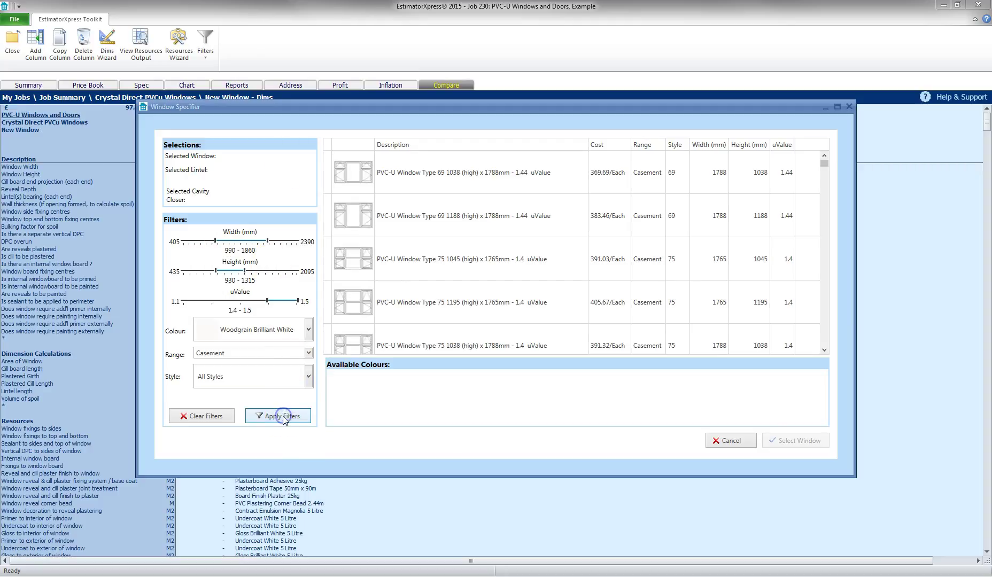
# - Select the PVC-U Window Type 69, 1038 high x 1788mm, in the filtered list
pyautogui.moveTo(821, 164)
pyautogui.mouseDown()
pyautogui.moveTo(828, 188)
pyautogui.moveTo(823, 156)
pyautogui.mouseUp()
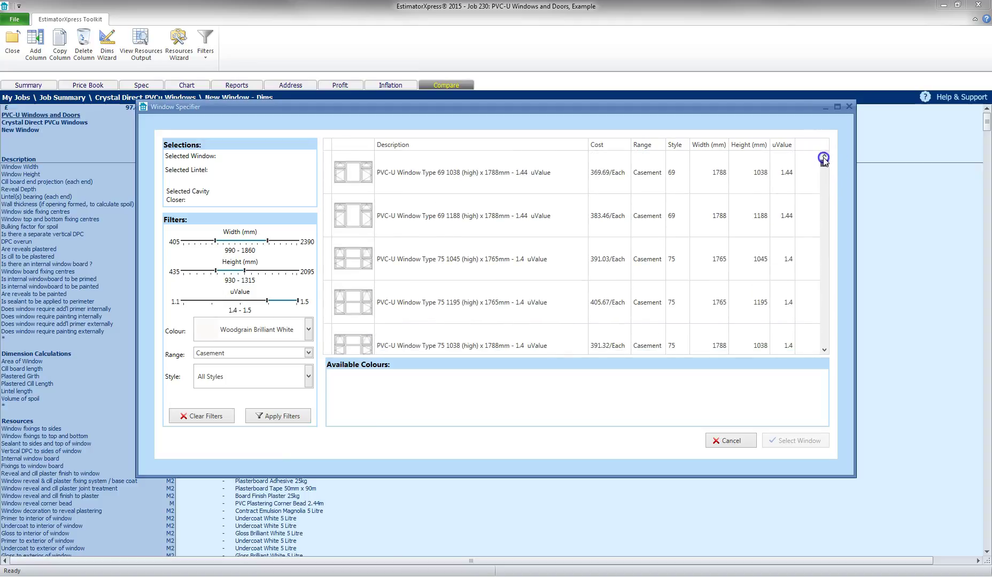
pyautogui.click(776, 170)
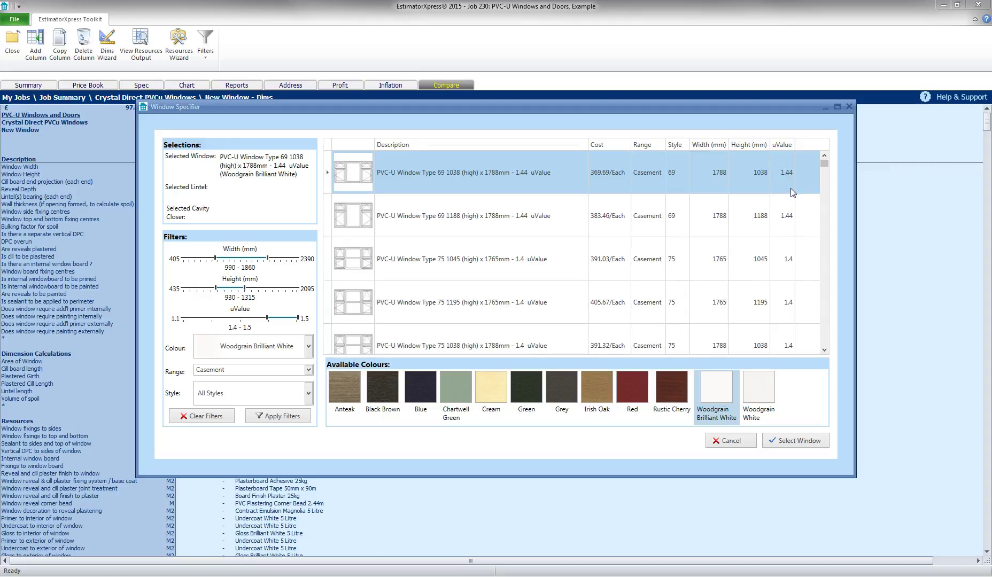
pyautogui.click(703, 170)
# - Narrow the window list to Style 32 and apply the filters
pyautogui.click(308, 393)
pyautogui.moveTo(309, 199); pyautogui.dragTo(308, 246)
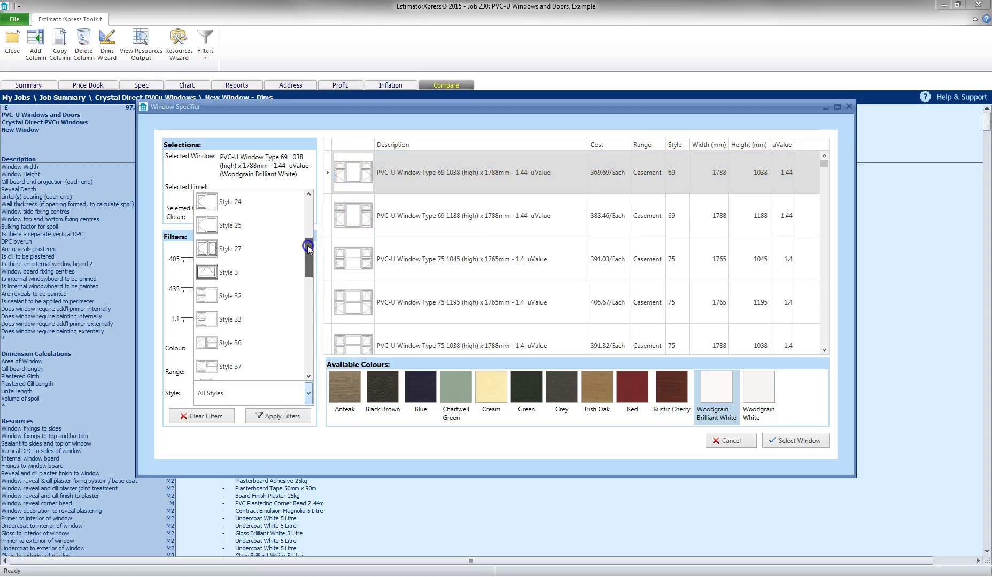
pyautogui.click(244, 297)
pyautogui.click(263, 417)
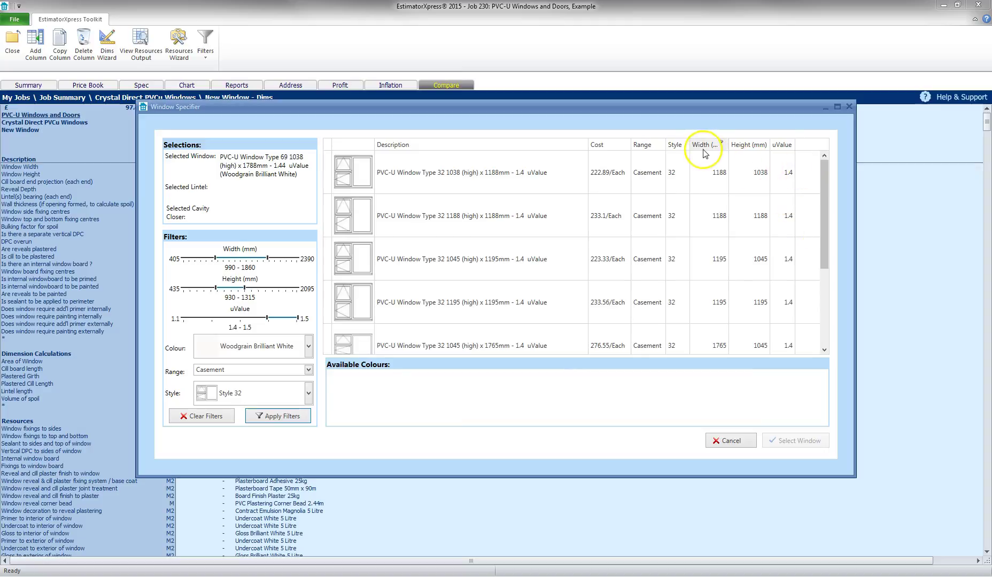
# - Choose the PVC-U Window Type 32, 1188 high x 1188mm, and confirm it as the selected window
pyautogui.moveTo(823, 170)
pyautogui.mouseDown()
pyautogui.moveTo(827, 271)
pyautogui.moveTo(828, 161)
pyautogui.mouseUp()
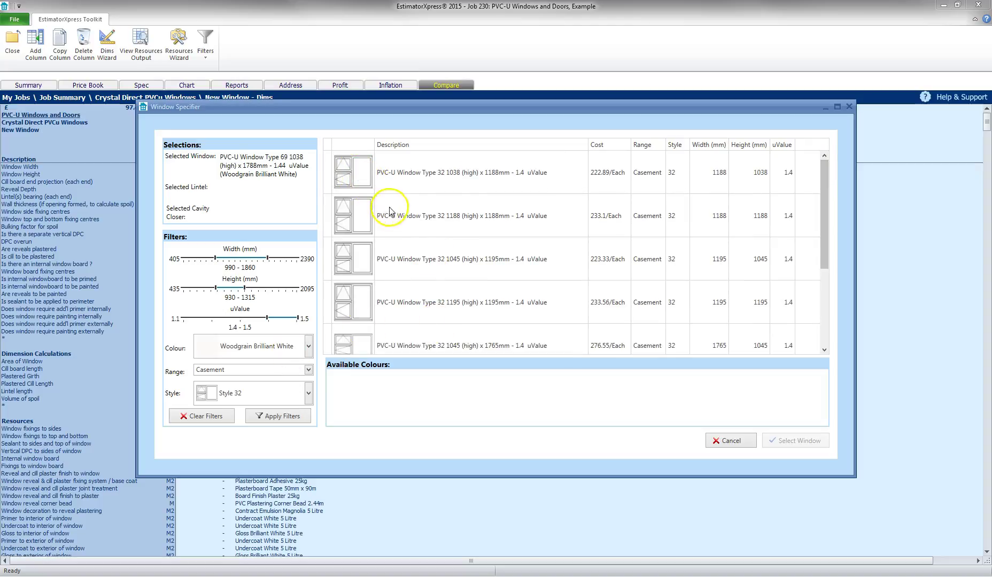
pyautogui.click(414, 170)
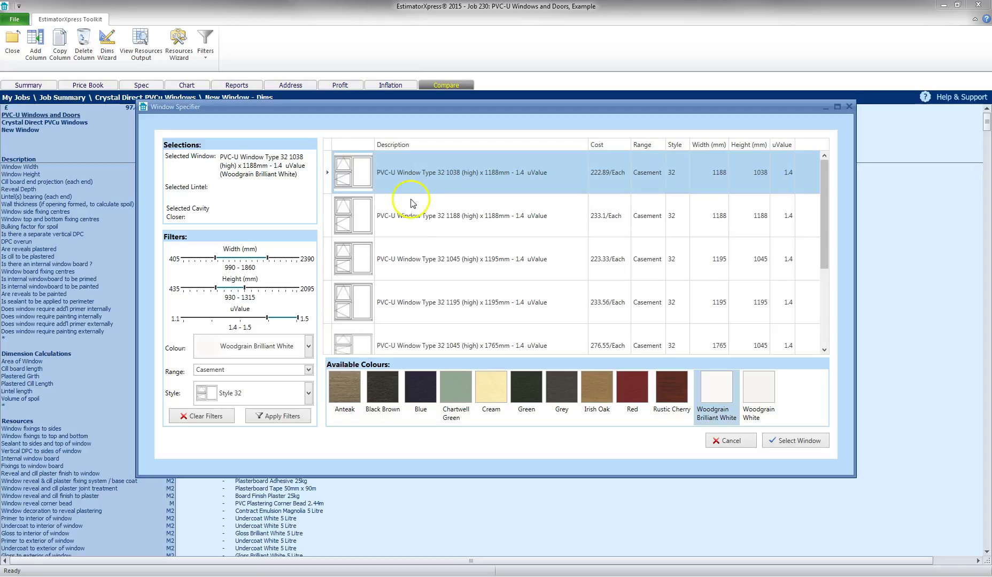
pyautogui.click(417, 220)
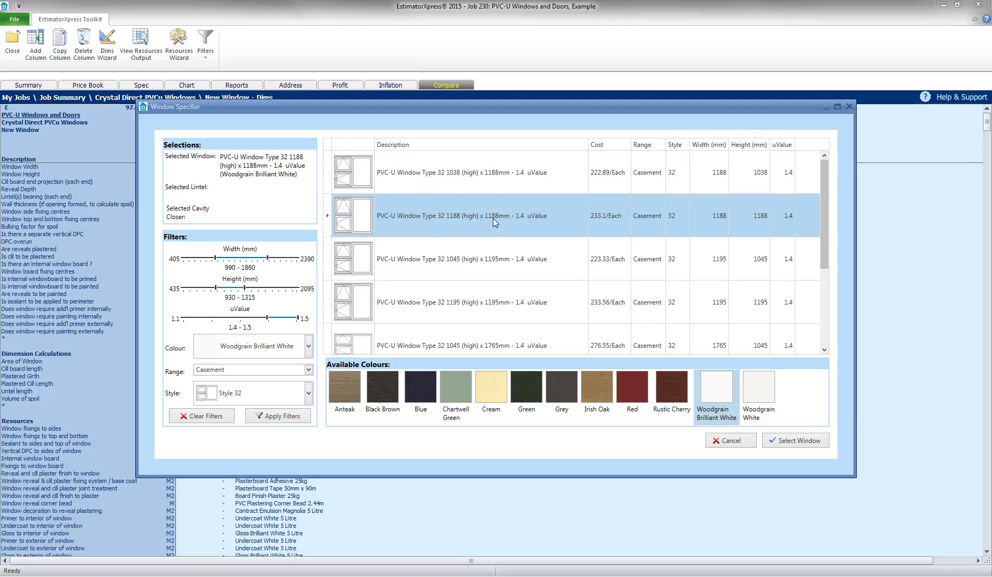
pyautogui.click(468, 217)
pyautogui.click(786, 442)
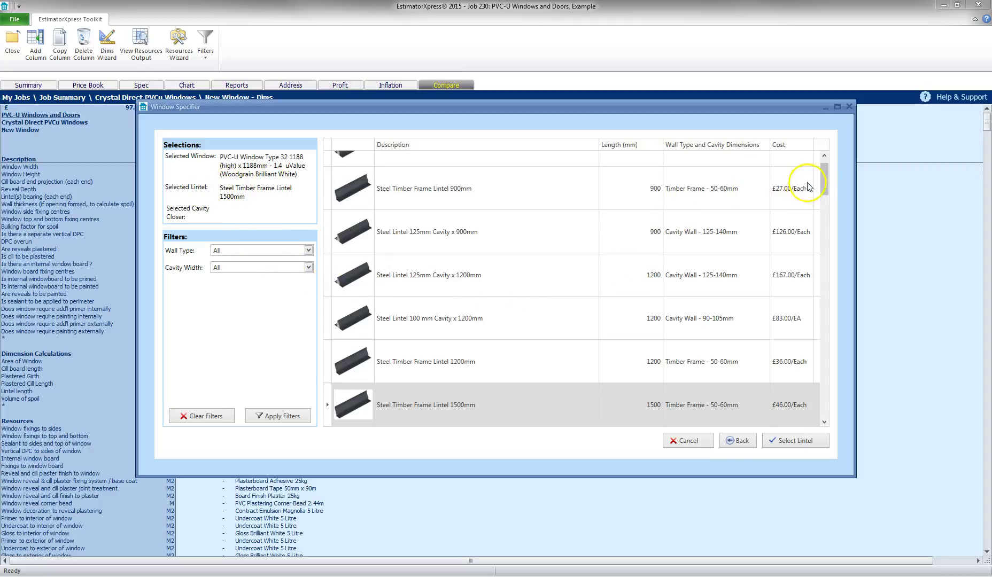
# - Filter the lintels to the Cavity Wall type with a 90-105mm cavity width
pyautogui.click(308, 250)
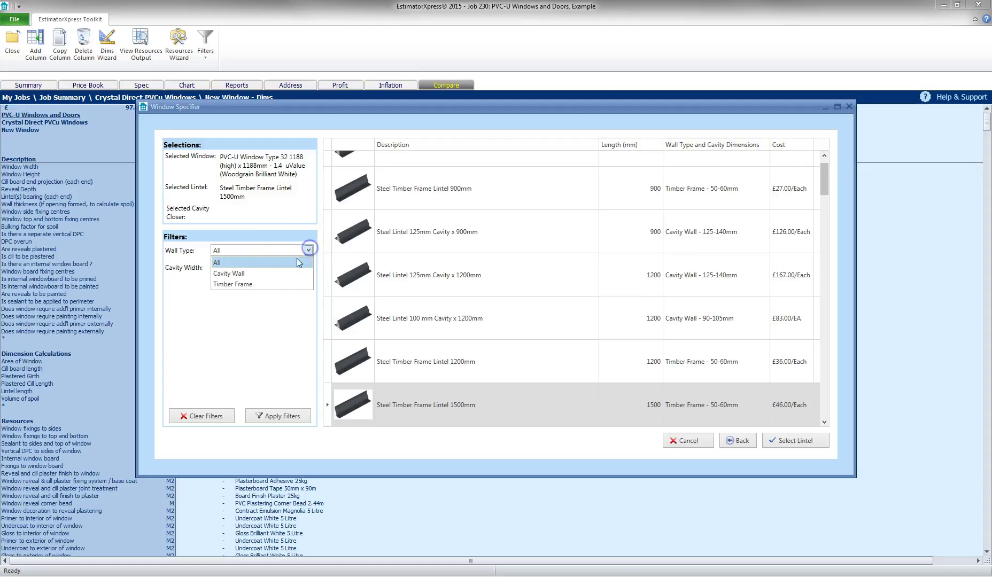
pyautogui.click(244, 272)
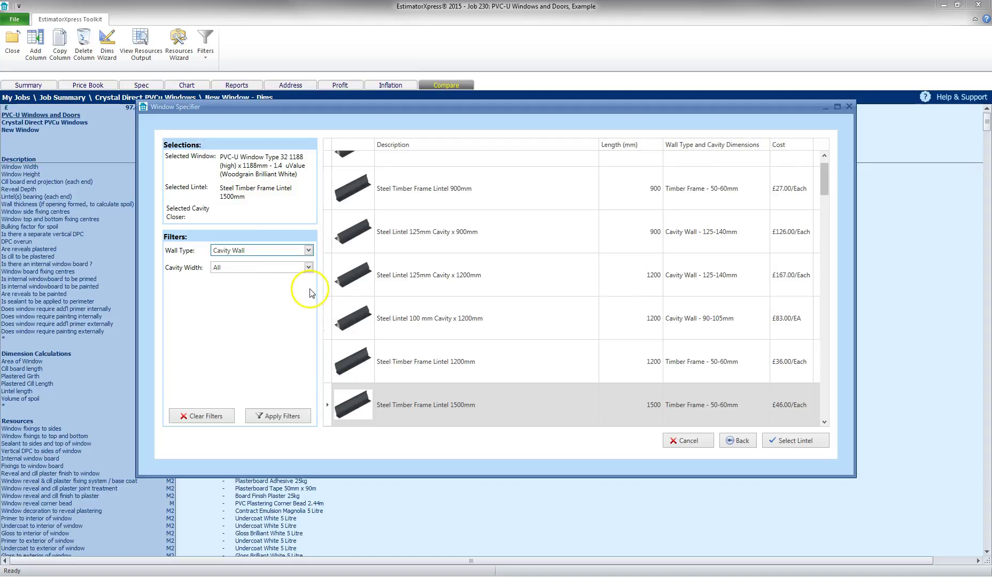
pyautogui.click(308, 268)
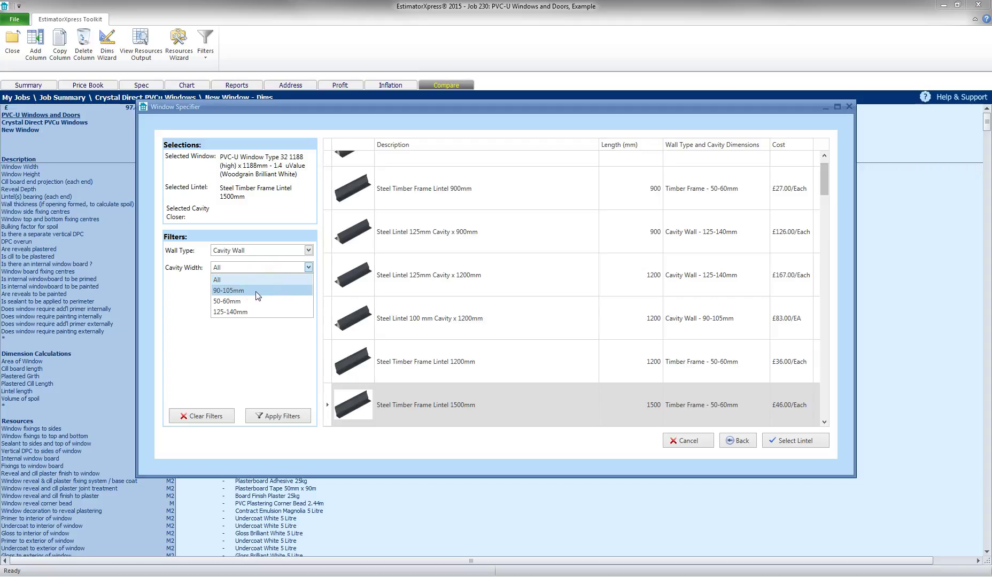
pyautogui.click(248, 313)
pyautogui.click(235, 290)
pyautogui.click(264, 412)
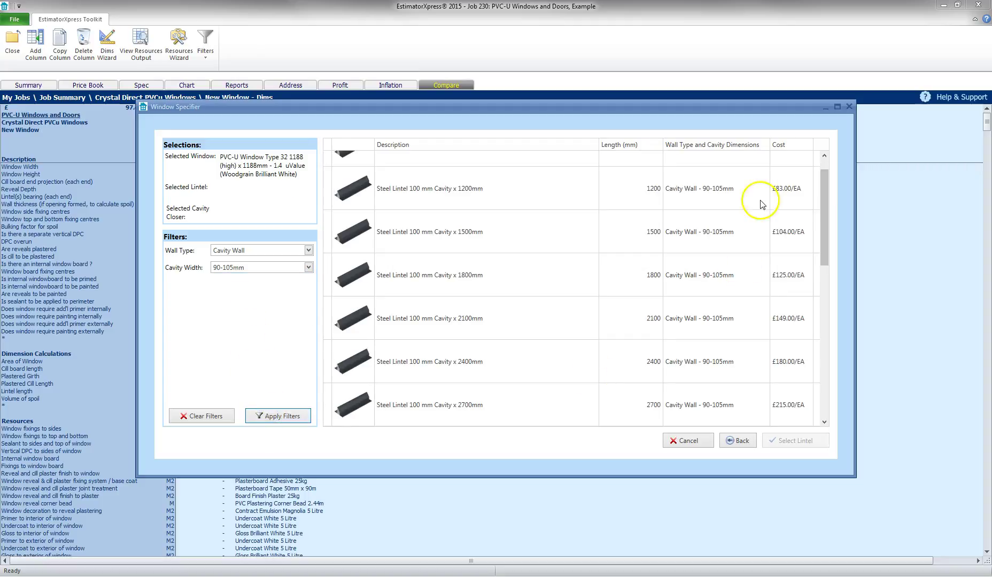
# - Choose the Steel Lintel 100 mm Cavity x 1500mm and finish the specification with the Cavity Closer 100mm x 3m
pyautogui.click(824, 188)
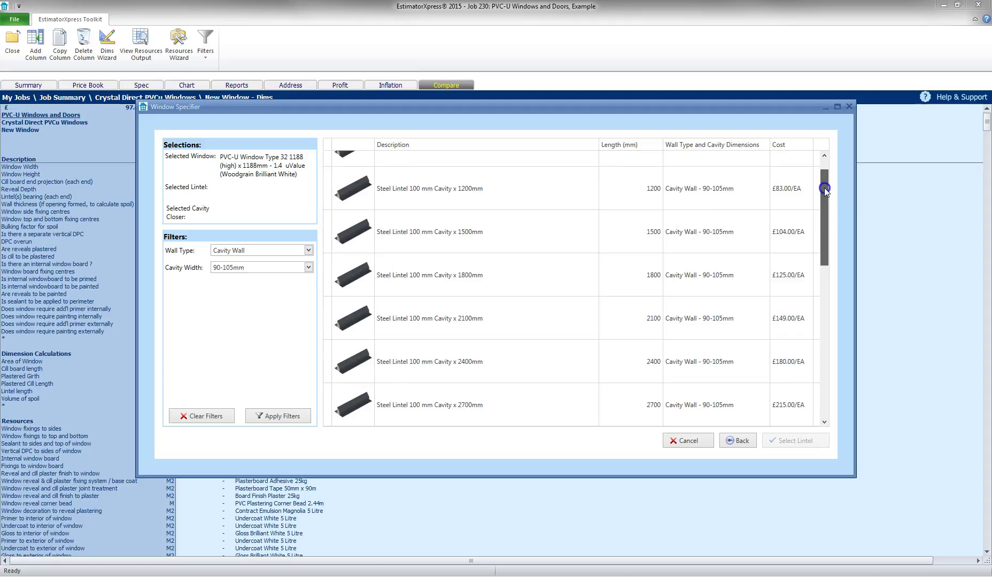
pyautogui.click(444, 235)
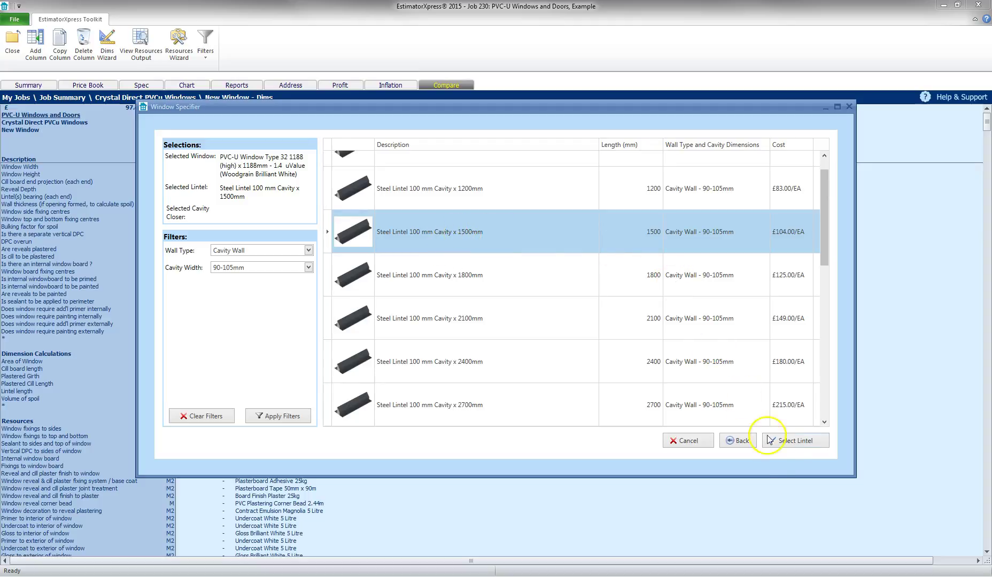
pyautogui.click(789, 444)
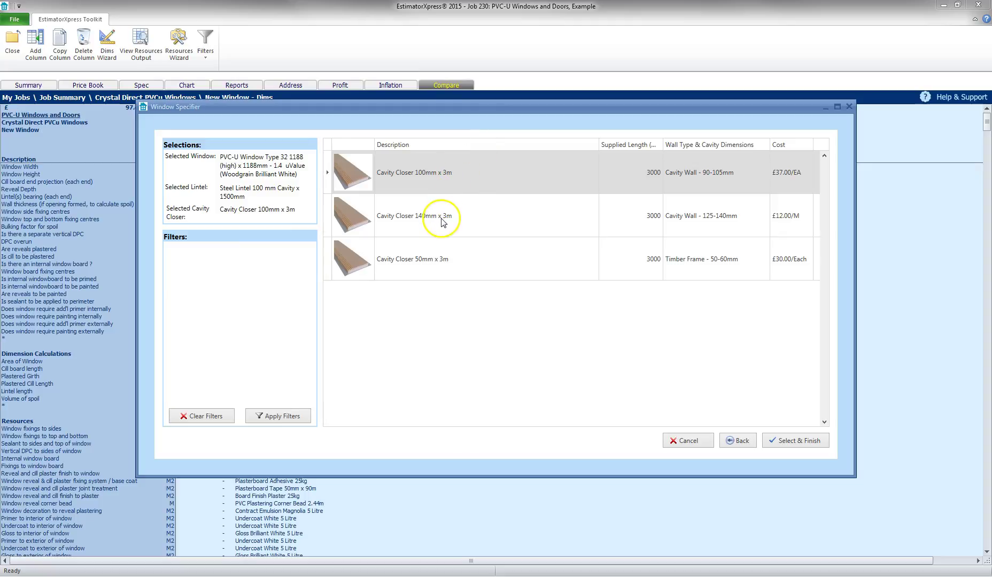
pyautogui.click(450, 177)
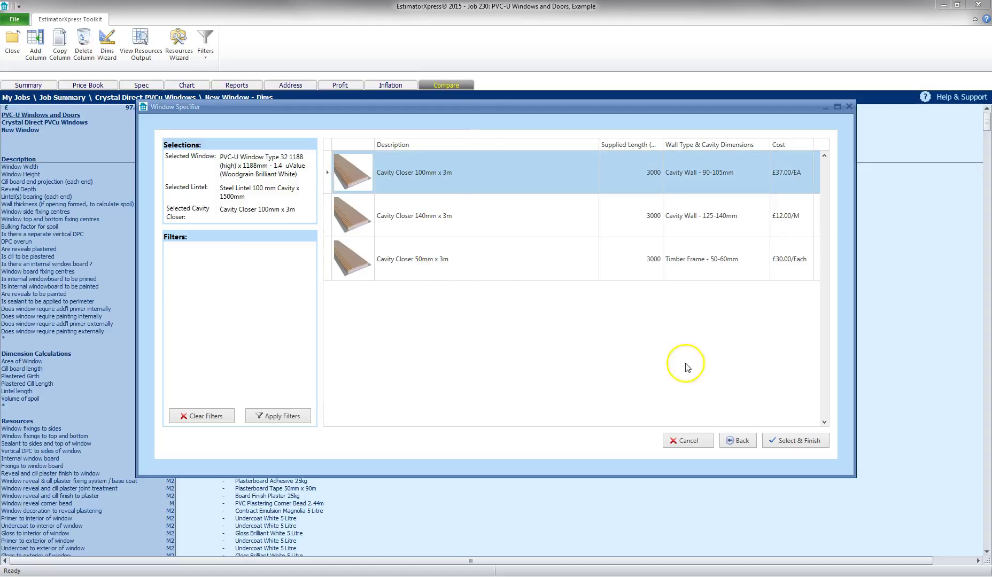
pyautogui.click(799, 441)
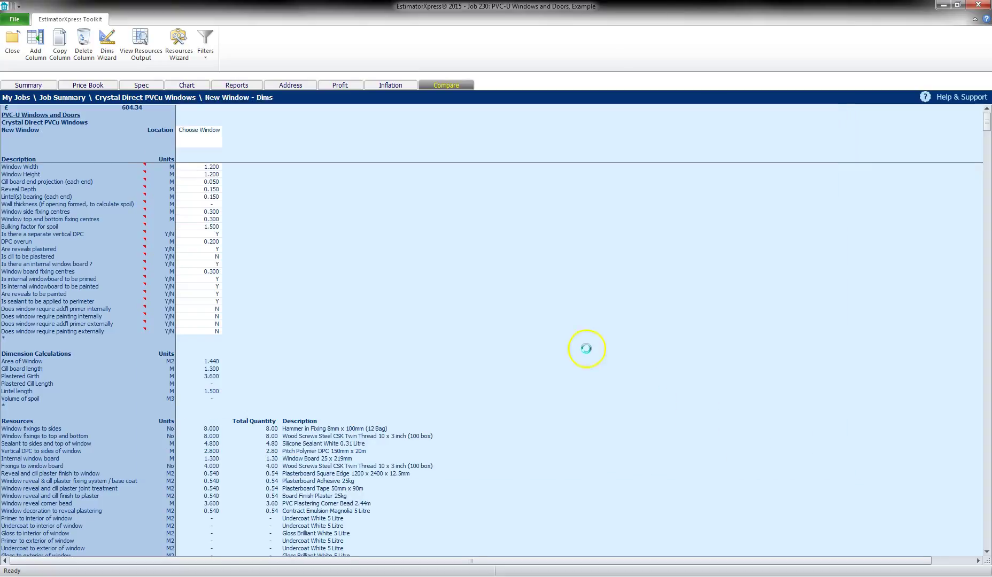
# - Review the height, width and wall thickness entries of the window frame dimensions
pyautogui.click(354, 286)
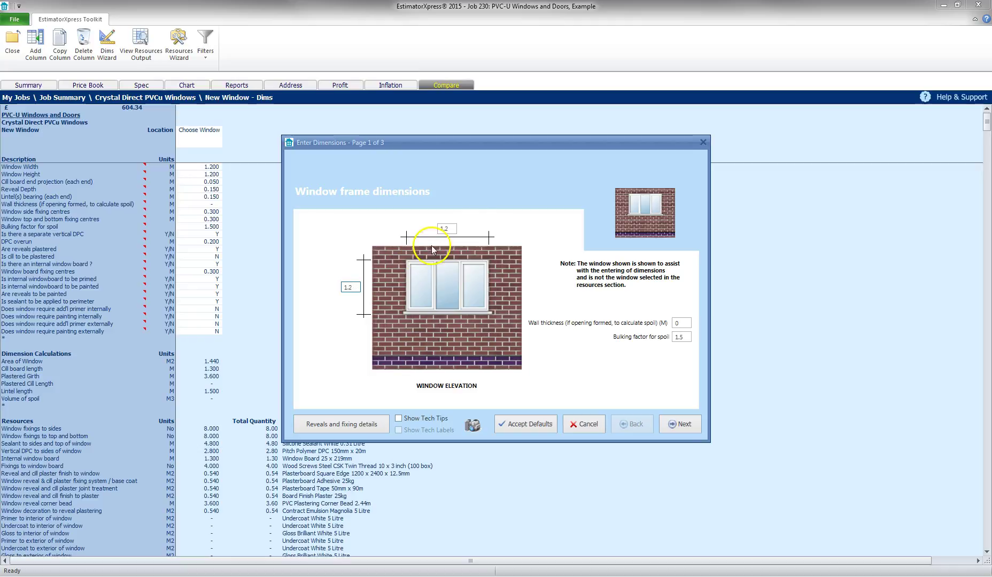
pyautogui.click(450, 228)
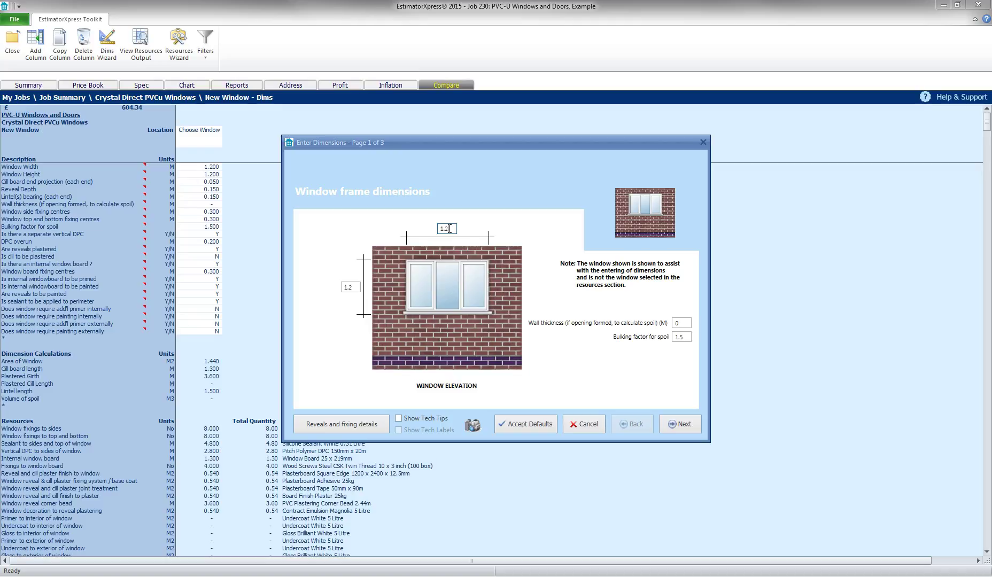
pyautogui.click(682, 323)
pyautogui.click(688, 323)
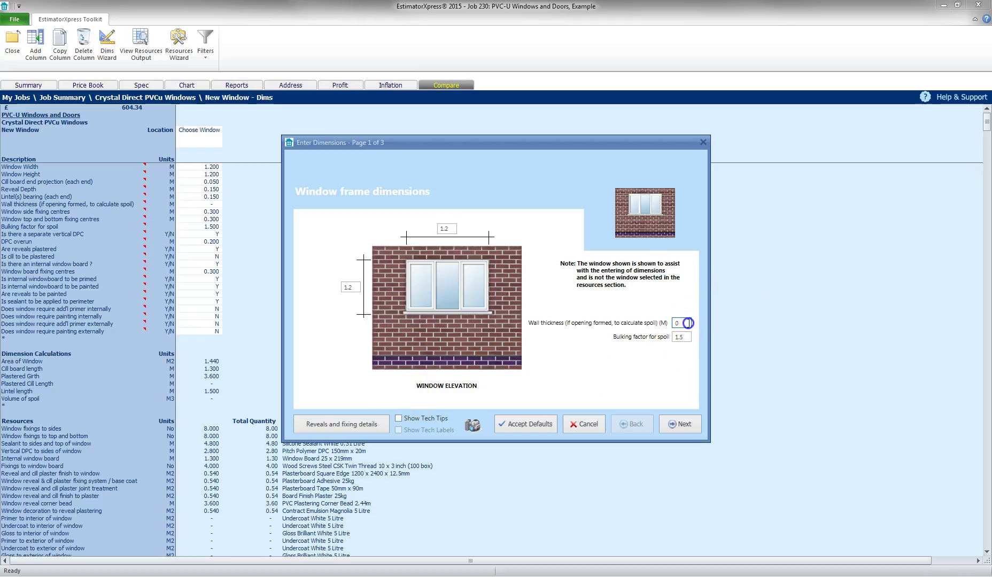
# - Open the reveals and fixing details, check their dimension entries, and show the tech tips and tech labels
pyautogui.click(354, 425)
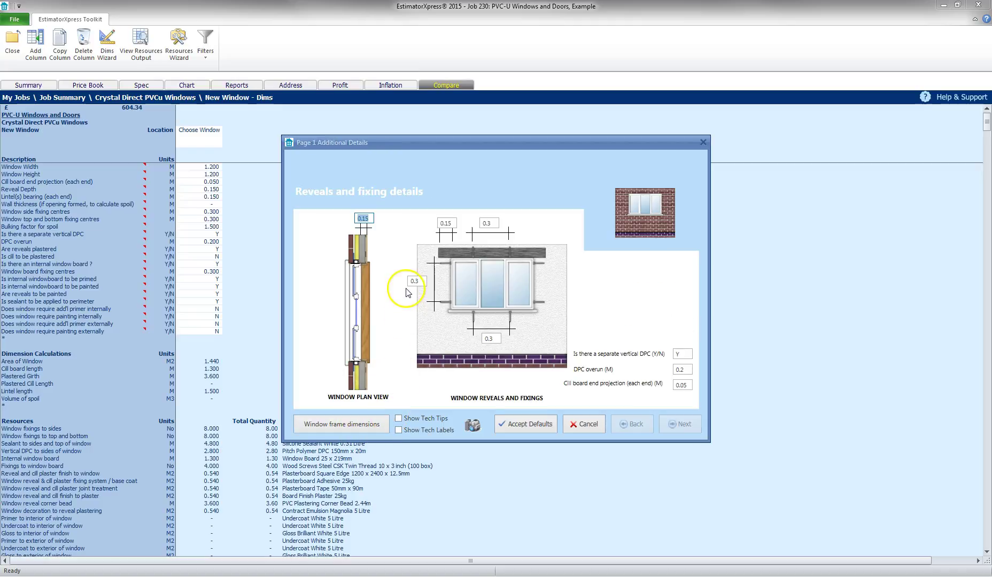
pyautogui.click(364, 219)
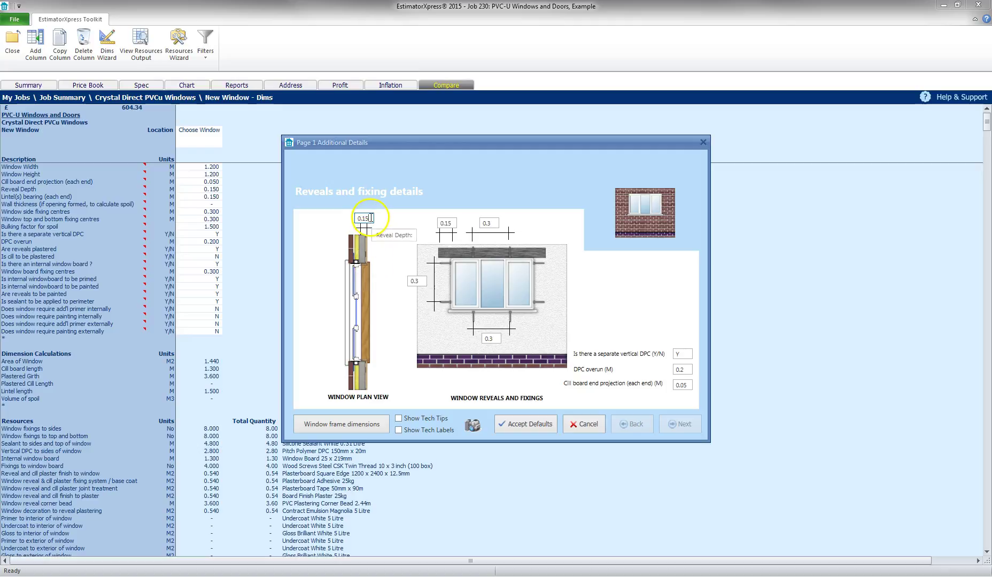
pyautogui.click(446, 223)
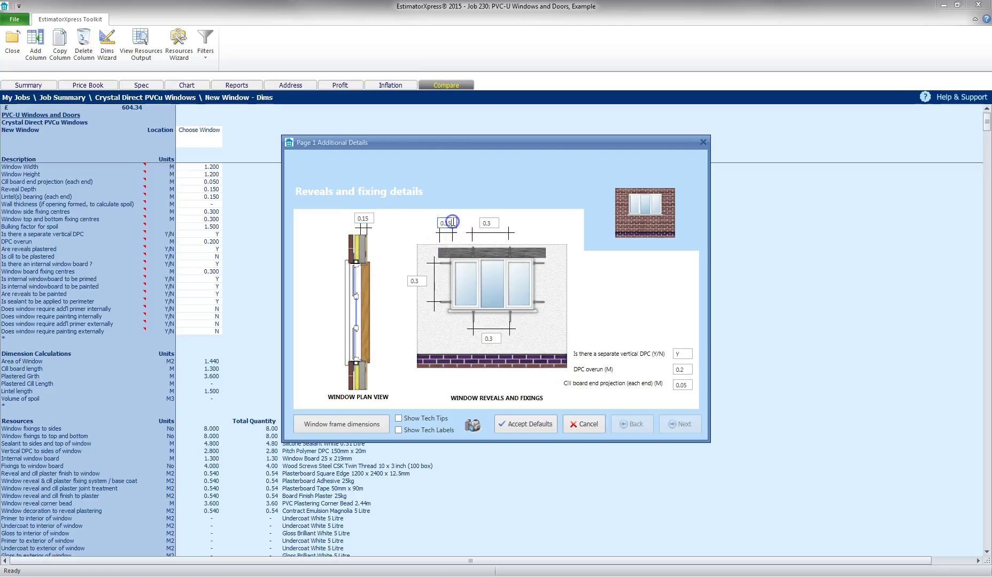
pyautogui.click(417, 281)
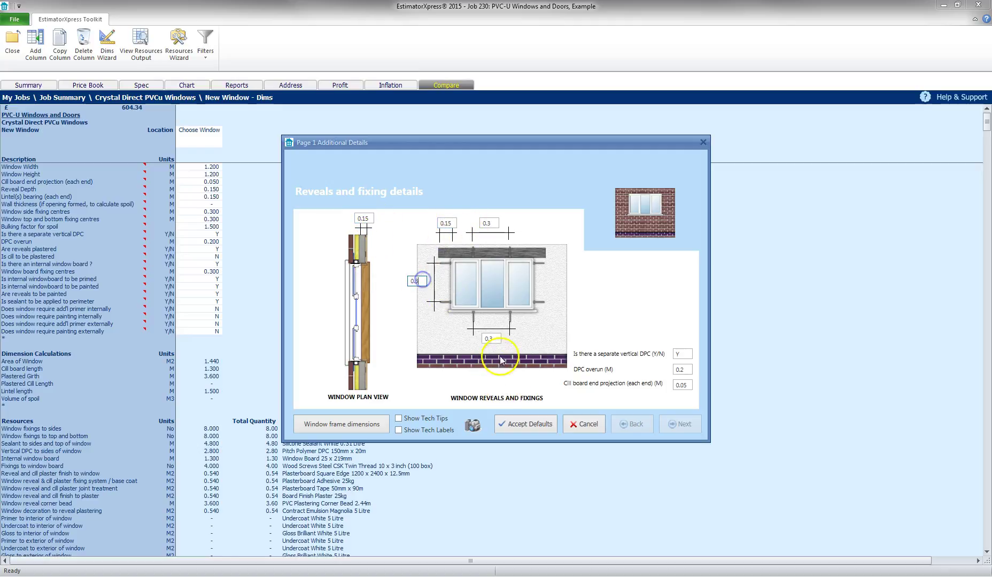
pyautogui.click(416, 422)
pyautogui.click(401, 431)
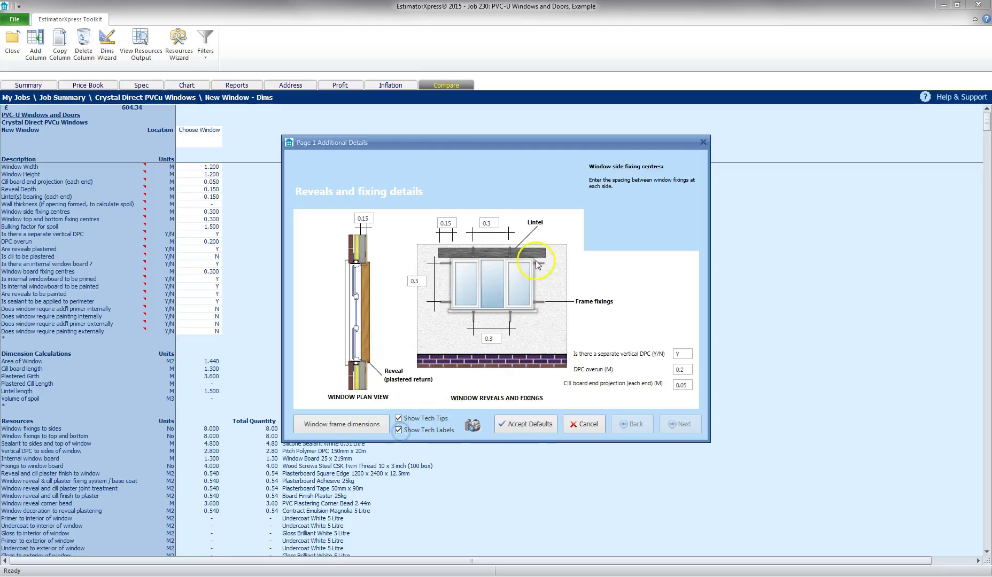
# - Review the window board fixing centres and DPC overrun entries, and return to the window frame dimensions
pyautogui.click(492, 338)
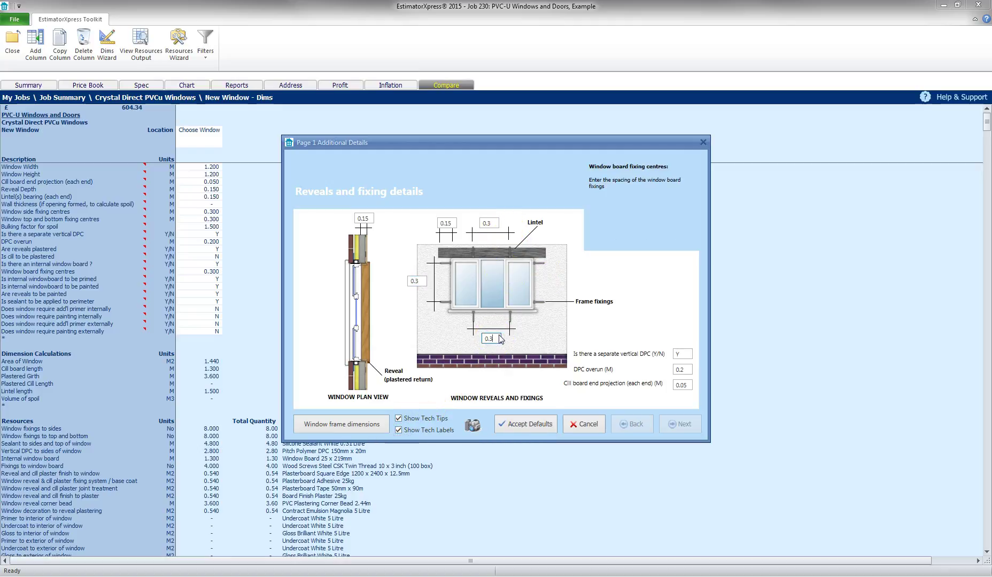
pyautogui.click(685, 370)
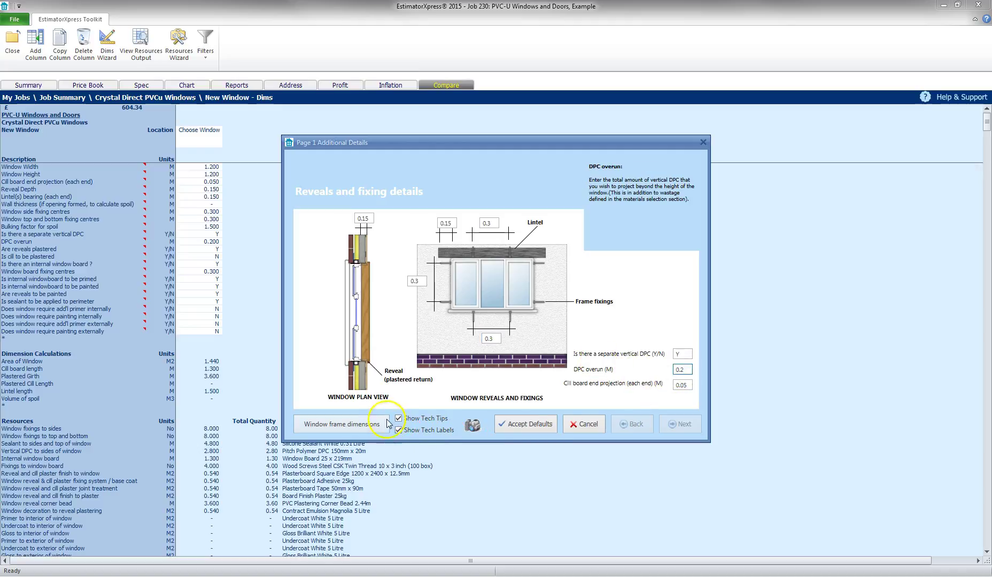
pyautogui.click(354, 424)
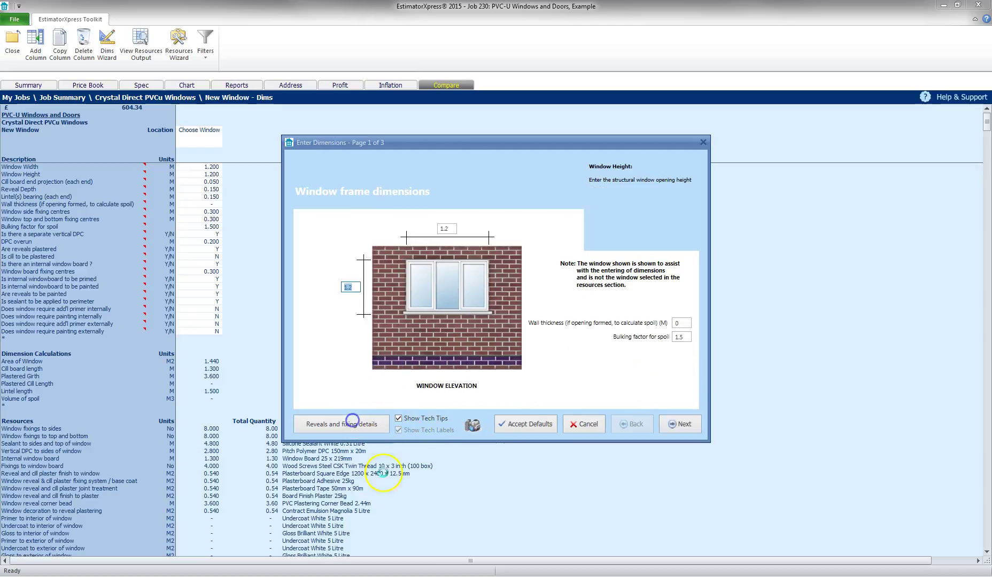
# - Check the plastering and cill details: internal window board, cill plastering and reveal plastering entries
pyautogui.click(674, 424)
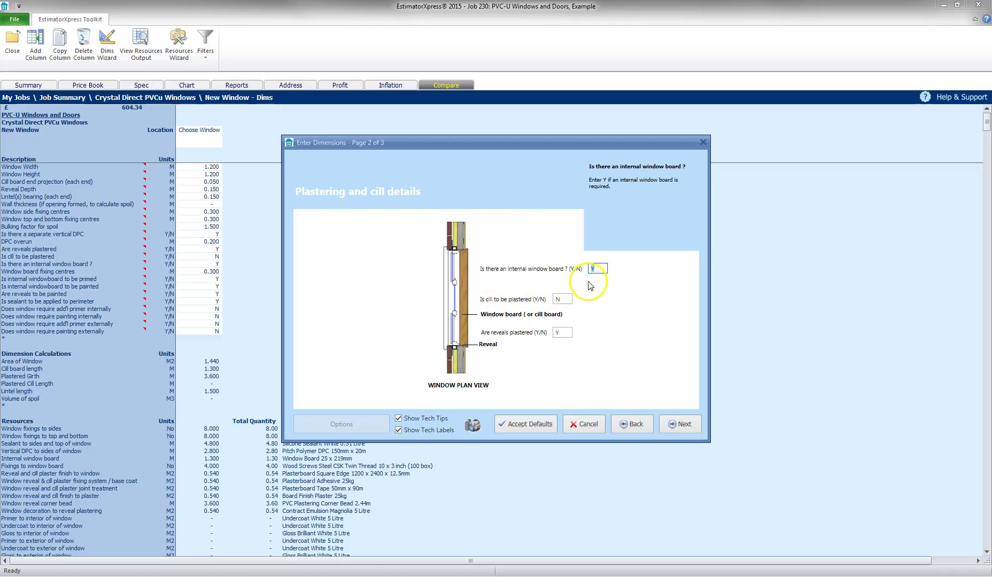
pyautogui.click(602, 268)
pyautogui.click(566, 299)
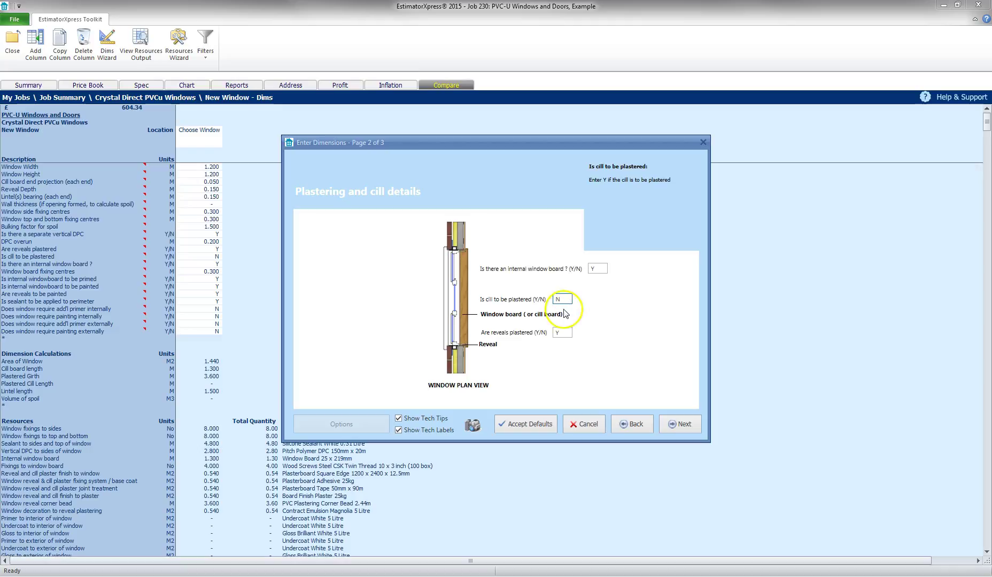
pyautogui.click(562, 332)
# - Review the perimeter sealant, primer and painting entries of the decoration specification and finish the dimension wizard
pyautogui.click(694, 424)
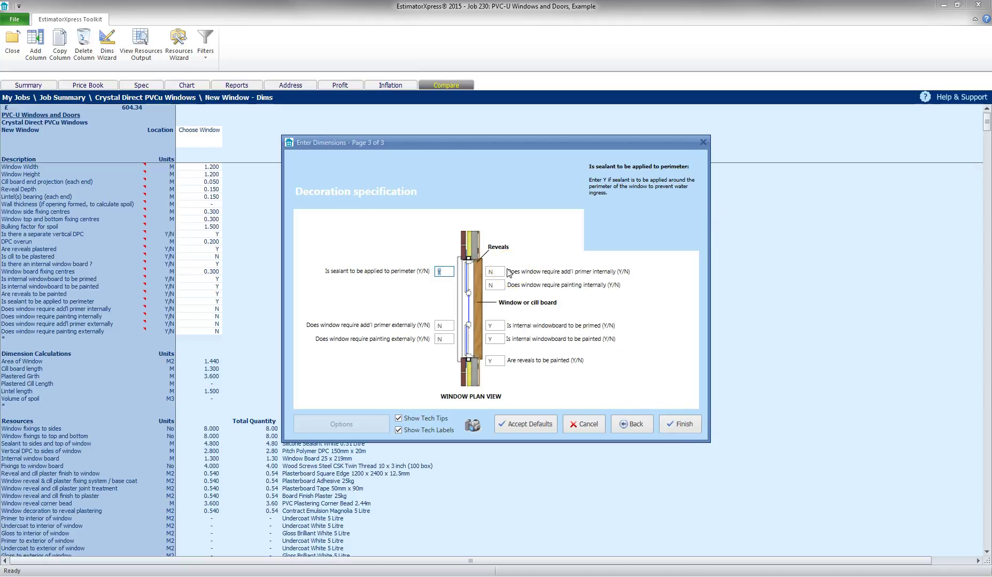
pyautogui.click(448, 271)
pyautogui.click(447, 326)
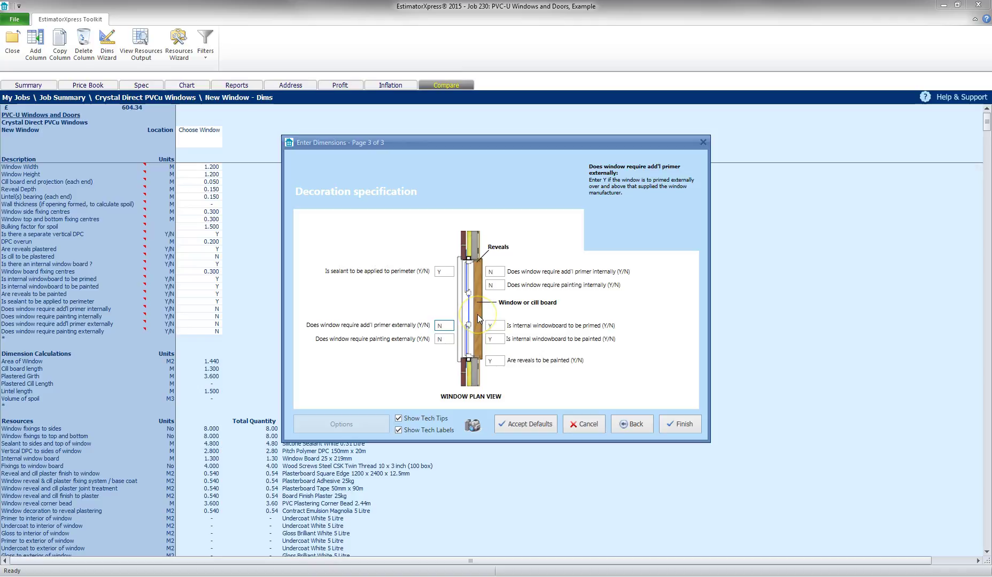
pyautogui.click(495, 281)
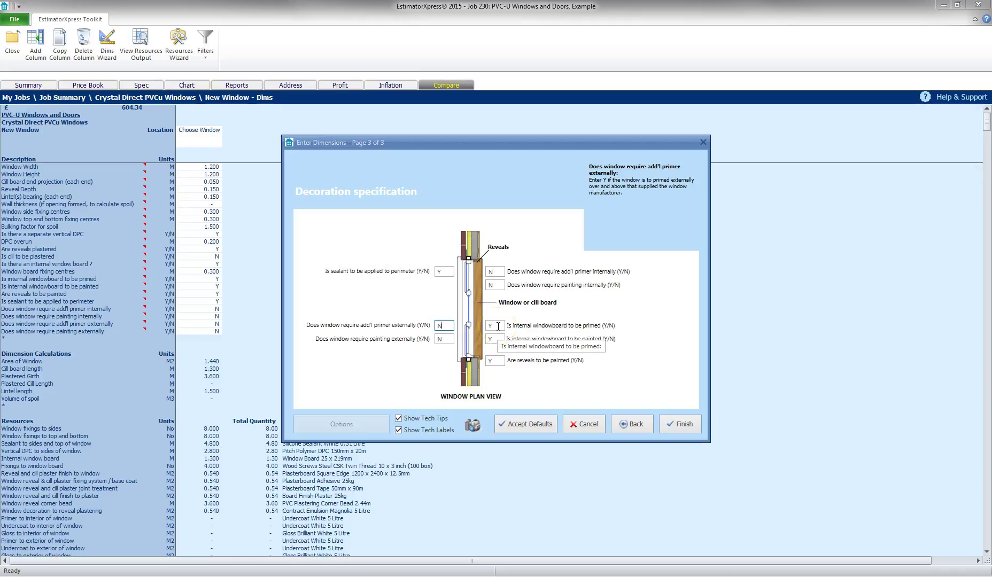
pyautogui.click(678, 423)
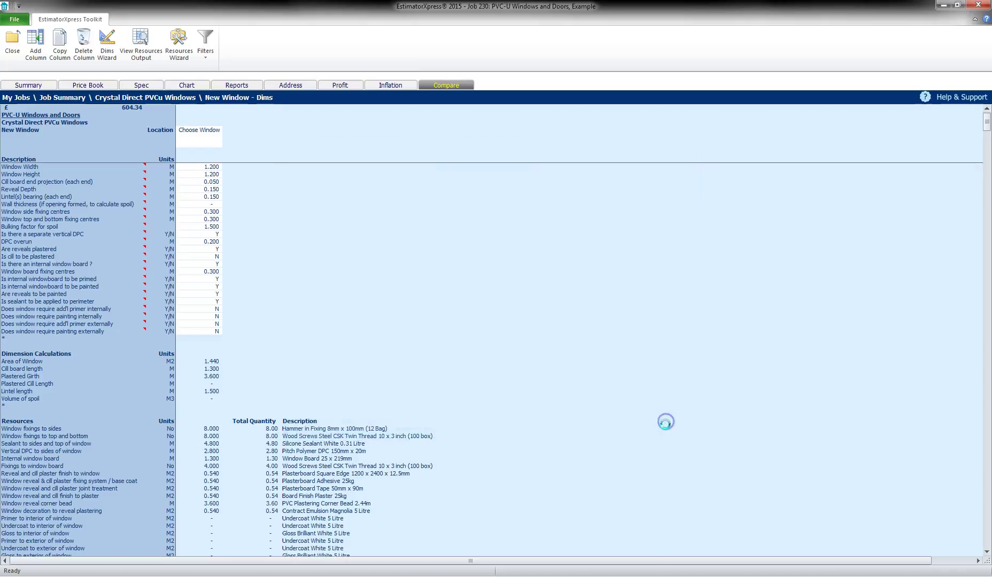
pyautogui.click(349, 258)
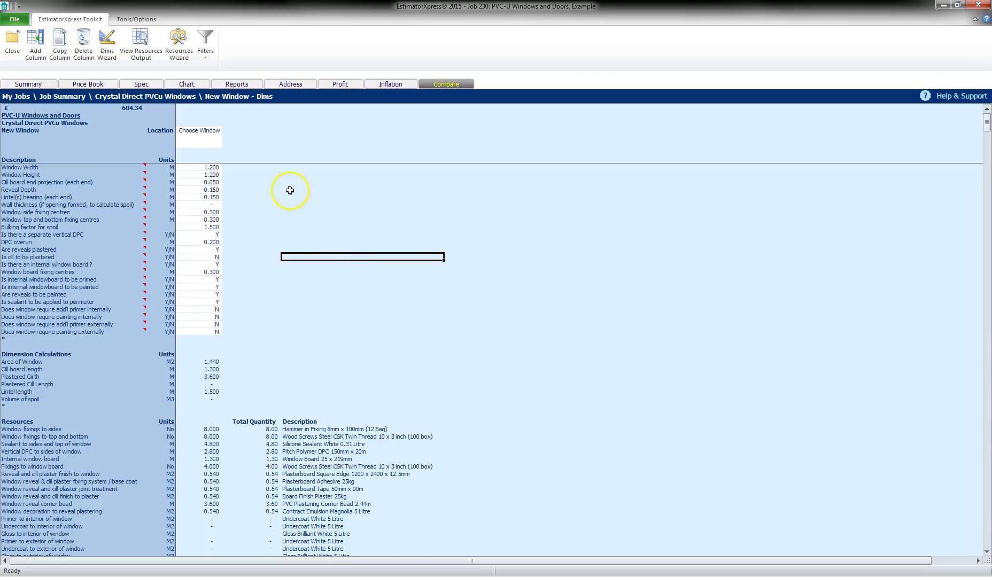
# - Try to add another column to the New Window dimensions, and close the worksheet
pyautogui.click(36, 44)
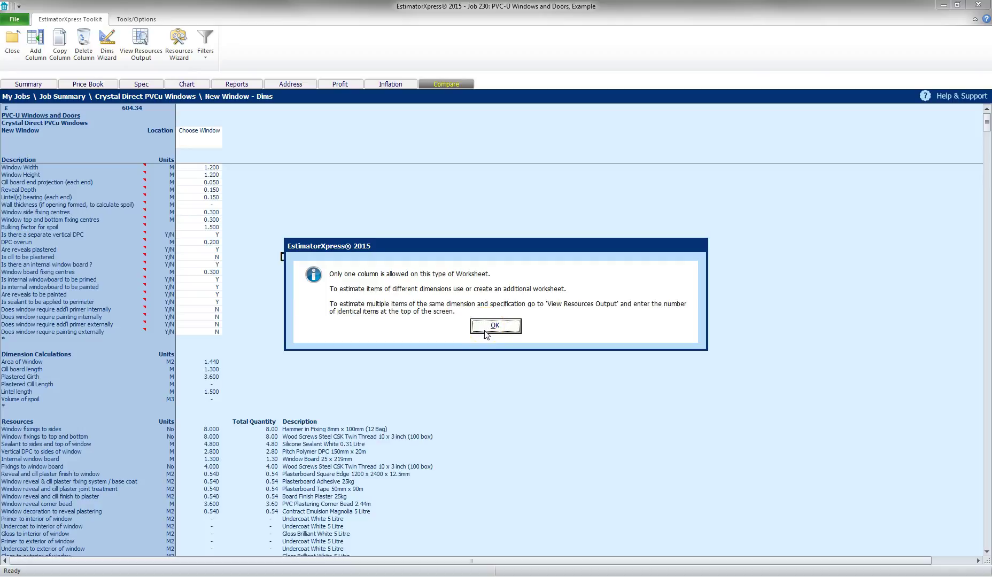
pyautogui.click(485, 331)
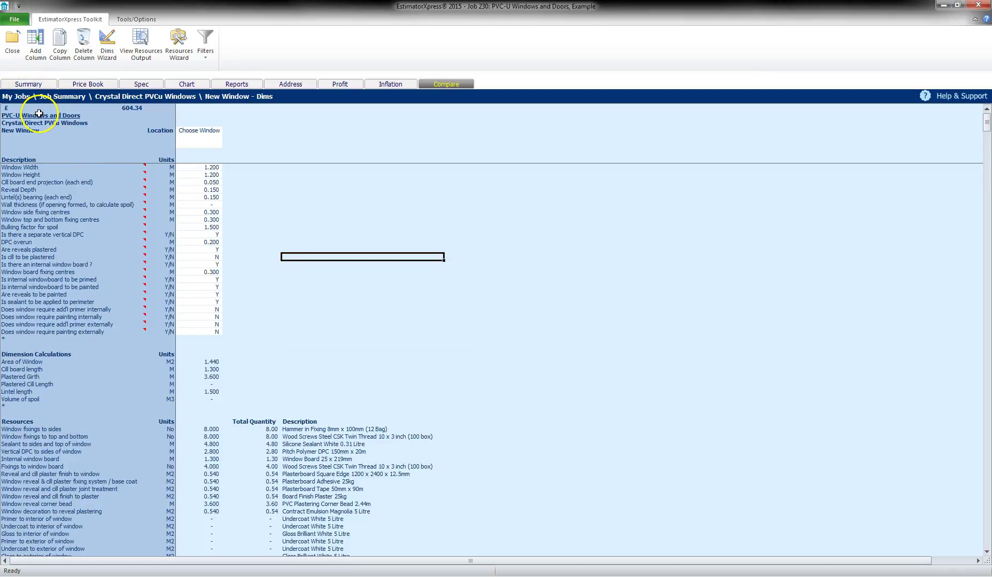
pyautogui.click(12, 41)
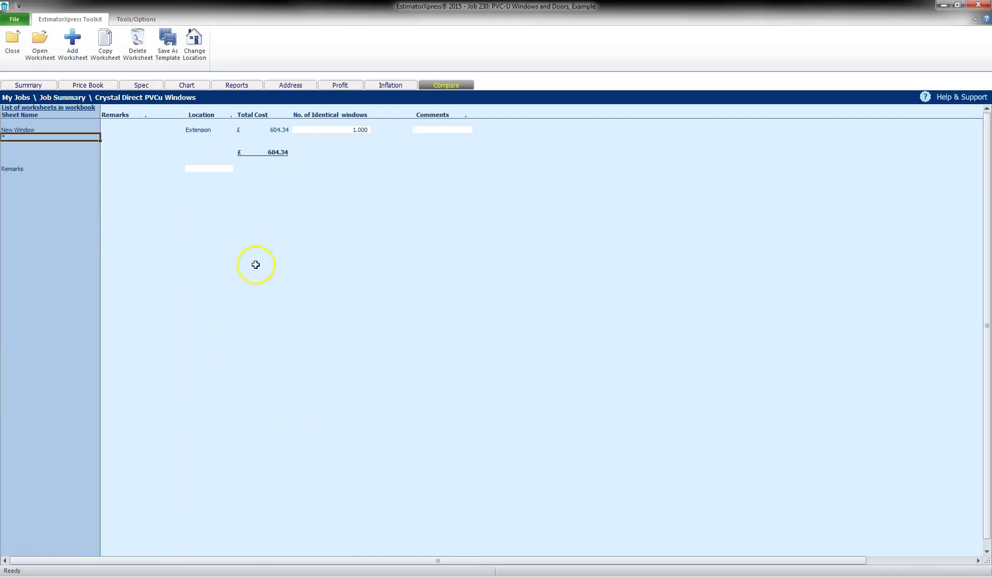
# - Set the number of identical windows for the New Window worksheet to 2
pyautogui.click(32, 137)
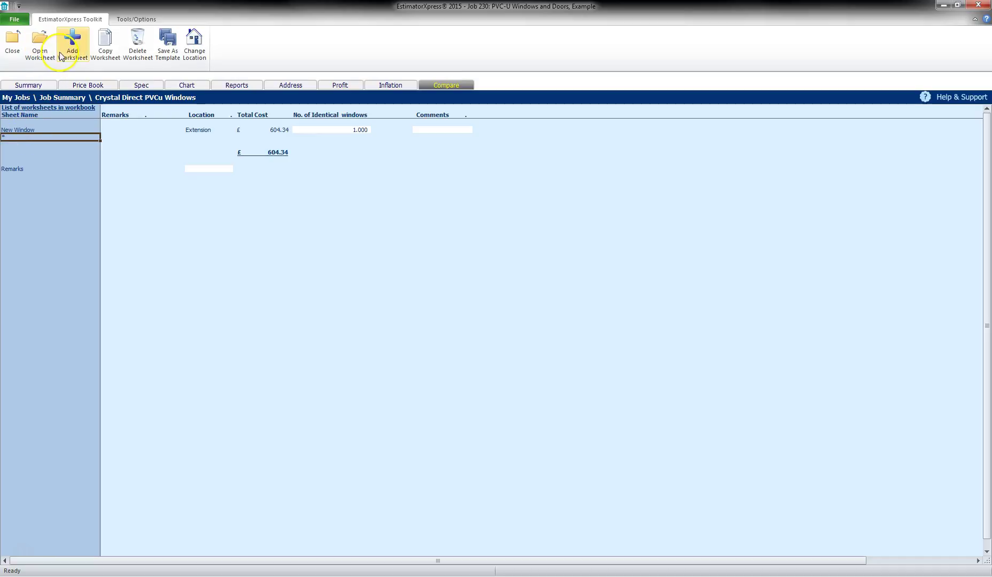
pyautogui.click(20, 133)
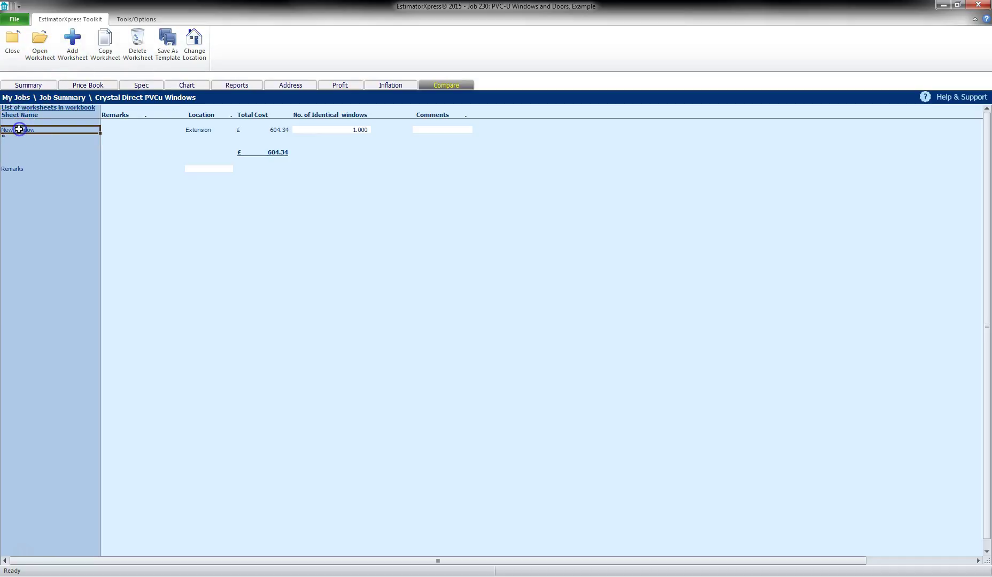
pyautogui.click(345, 131)
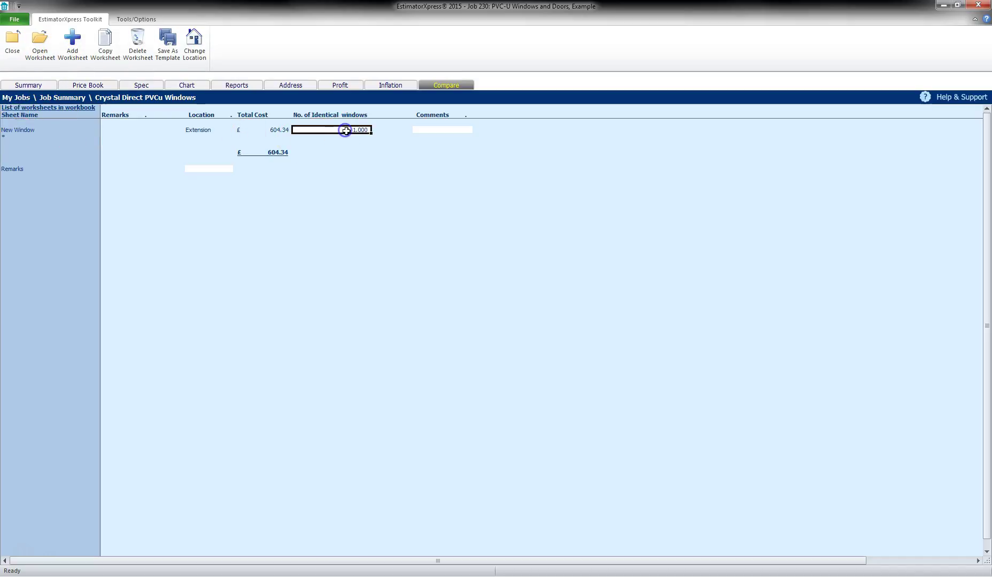
pyautogui.write('2')
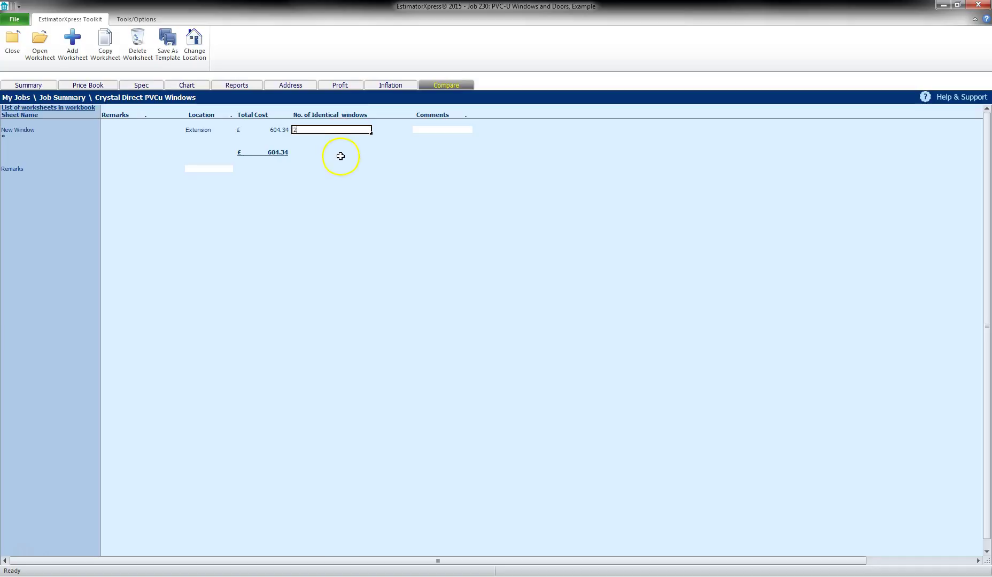
pyautogui.click(341, 156)
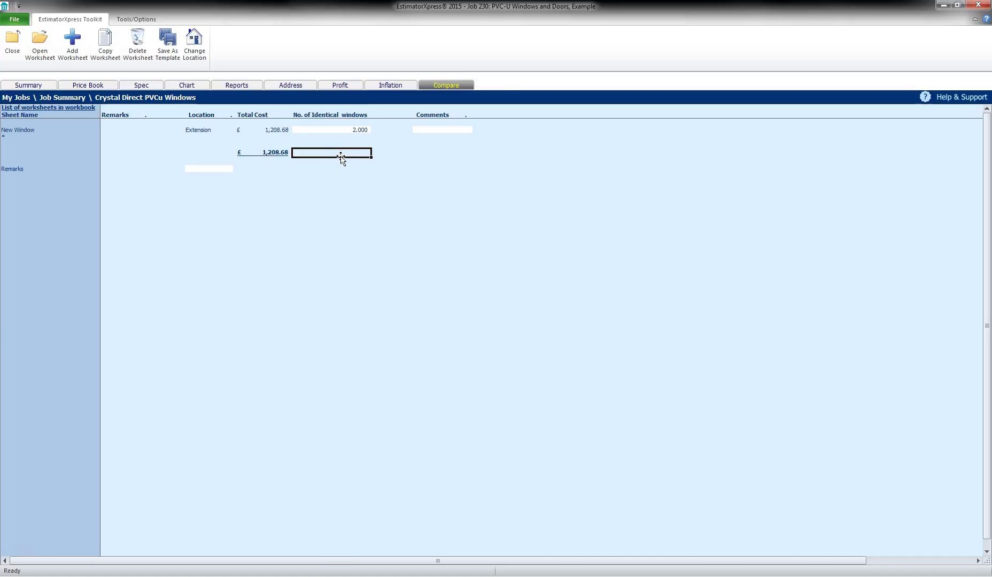
# - Close the Crystal Direct PVCu Windows workbook and mark it as completed
pyautogui.click(23, 41)
pyautogui.click(18, 47)
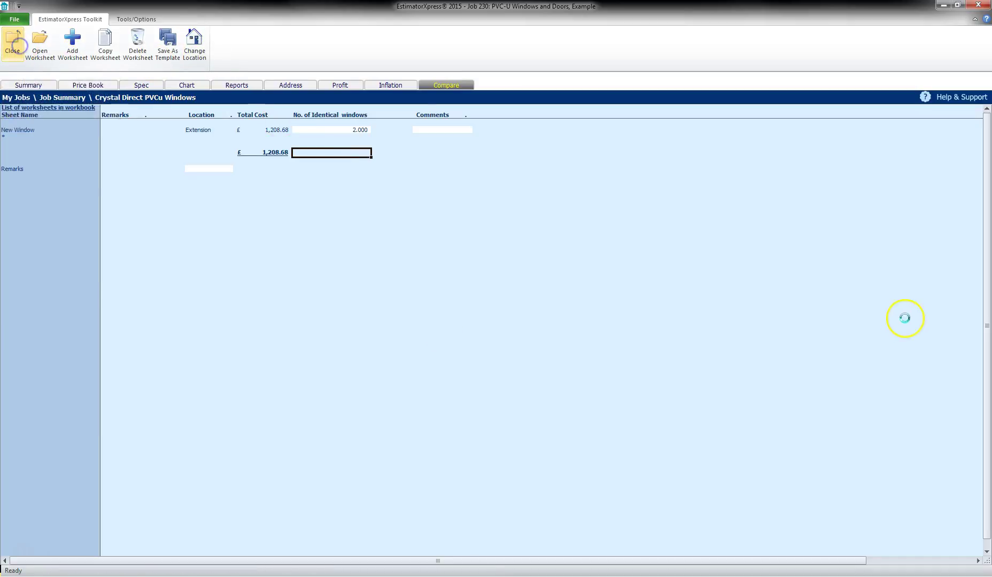
pyautogui.click(474, 309)
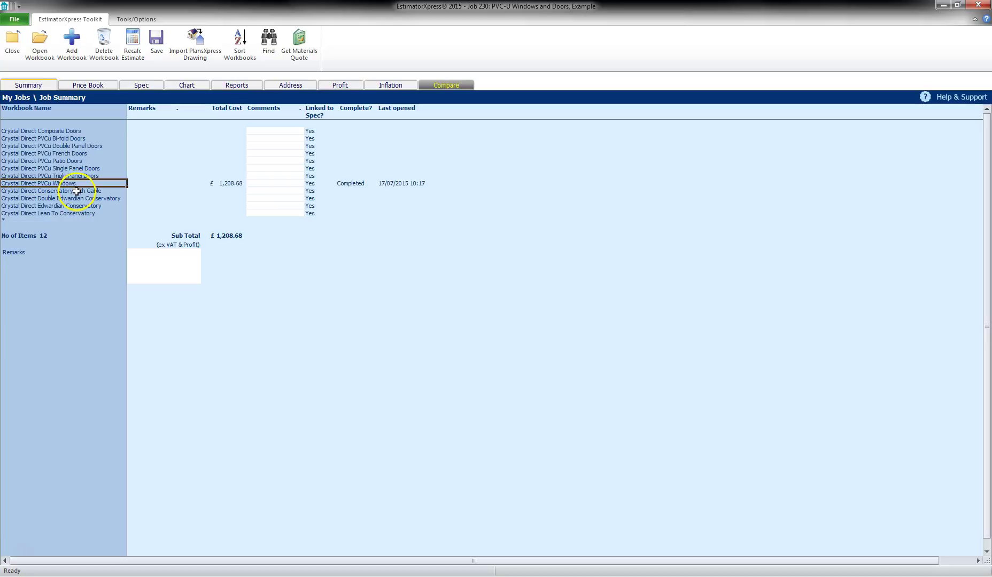
# - Open the Crystal Direct PVCu Single Panel Doors workbook and create a worksheet named New Door with the location Extension
pyautogui.click(67, 167)
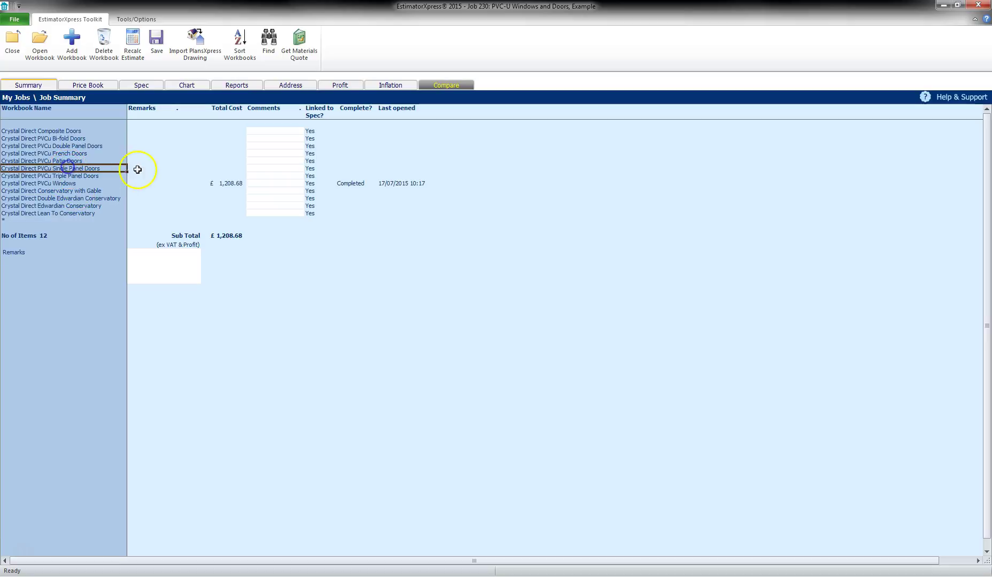
pyautogui.click(48, 51)
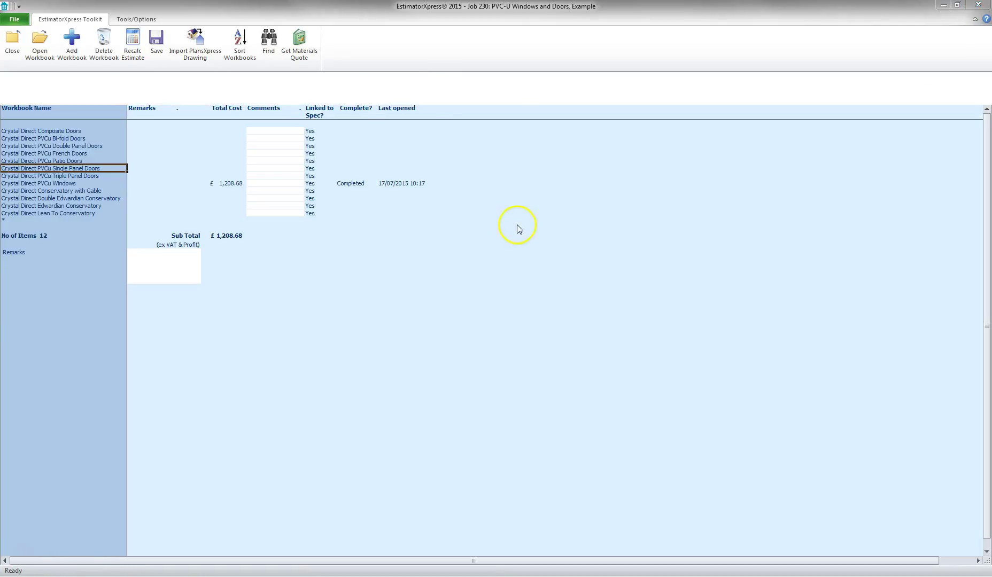
pyautogui.click(468, 302)
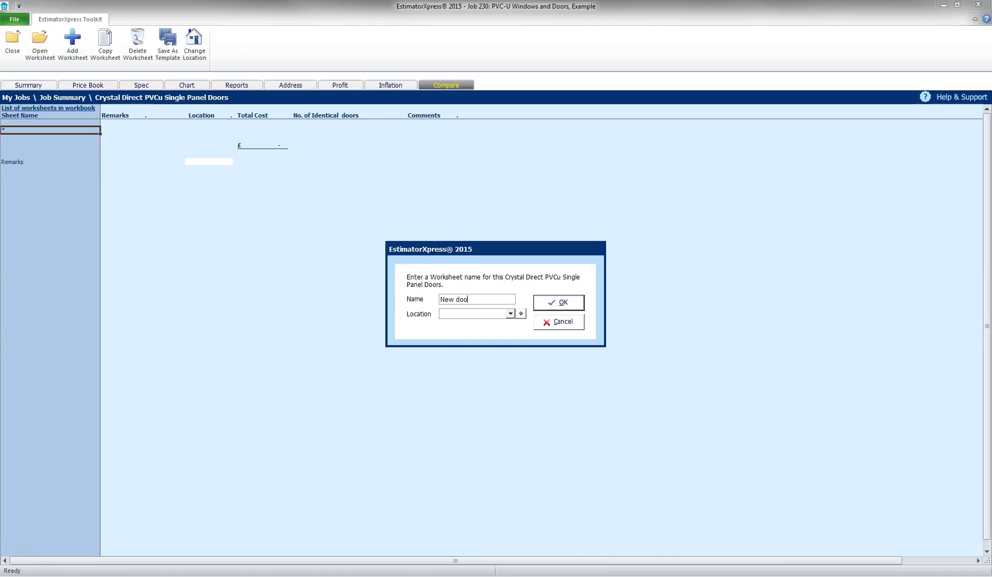
pyautogui.write('Extension')
pyautogui.click(456, 300)
pyautogui.press('Delete')
pyautogui.click(559, 302)
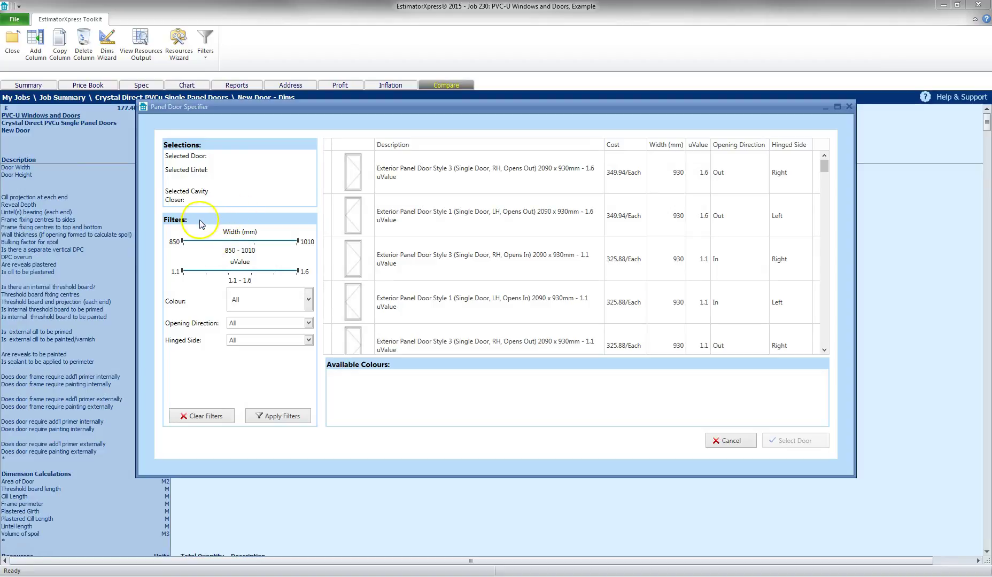
# - Narrow the door filters to a width of 920 - 1010 mm and a uValue of 1.4 - 1.6
pyautogui.click(183, 242)
pyautogui.moveTo(192, 243); pyautogui.dragTo(231, 244)
pyautogui.click(233, 240)
pyautogui.moveTo(182, 273); pyautogui.dragTo(249, 277)
# - Filter the doors to the Woodgrain Brilliant White colour and the In opening direction, with hinged side All
pyautogui.click(308, 300)
pyautogui.moveTo(336, 346); pyautogui.dragTo(338, 445)
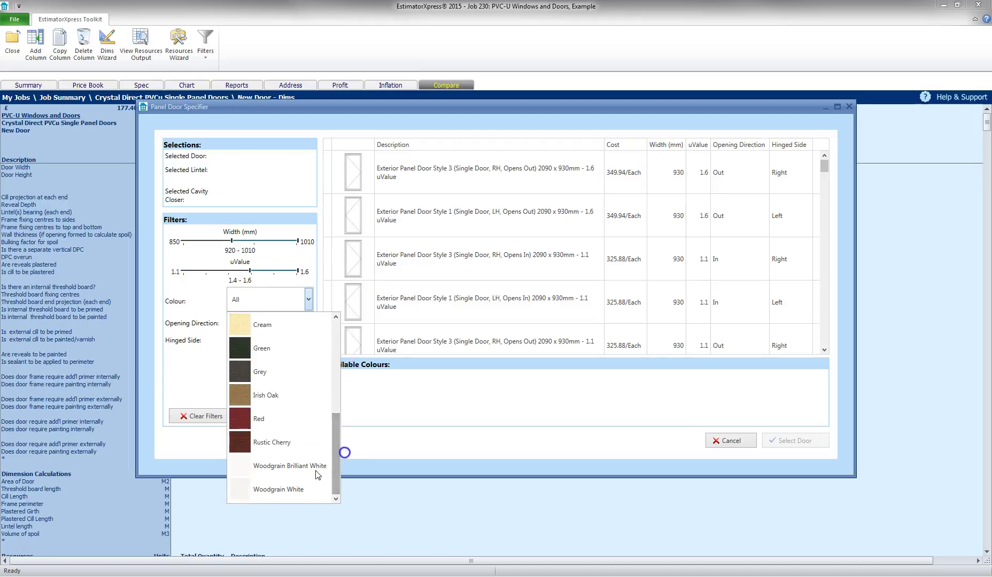
pyautogui.click(282, 474)
pyautogui.click(260, 323)
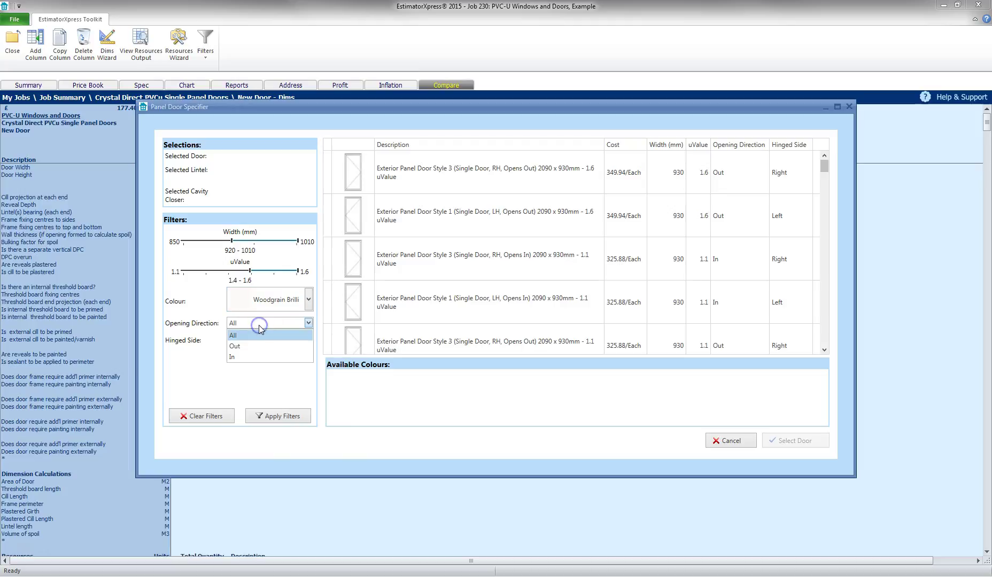
pyautogui.click(242, 356)
pyautogui.click(277, 342)
pyautogui.click(266, 359)
pyautogui.click(278, 416)
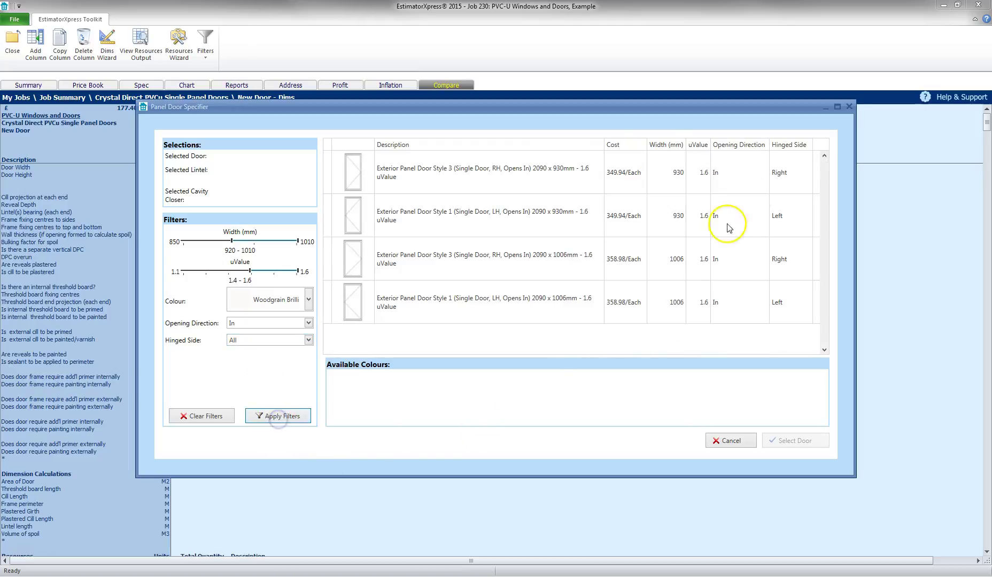
# - Compare the filtered doors and choose Exterior Panel Door Style 1 (Single Door, LH, Opens In) 2090 x 930mm in Woodgrain Brilliant White
pyautogui.click(431, 175)
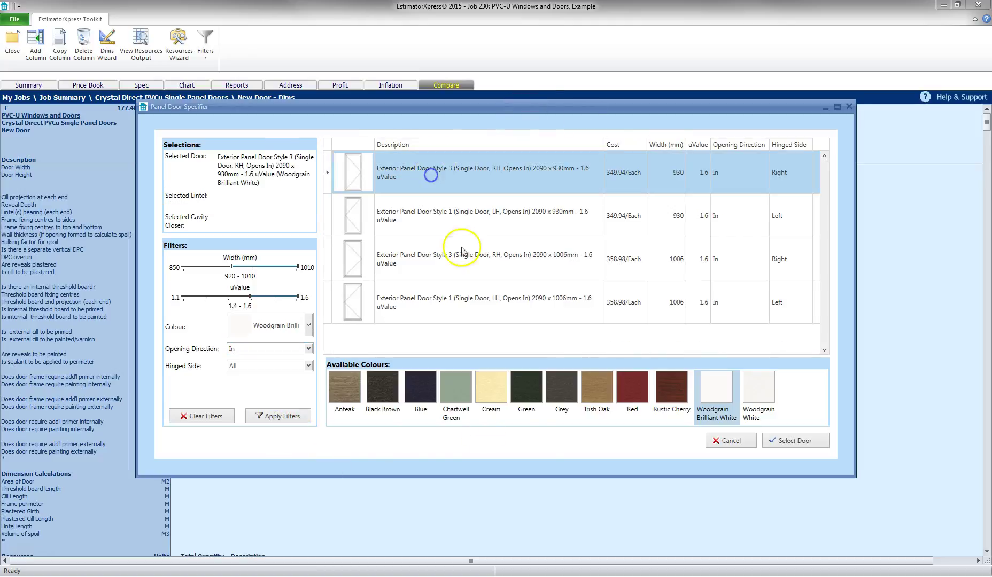
pyautogui.click(441, 219)
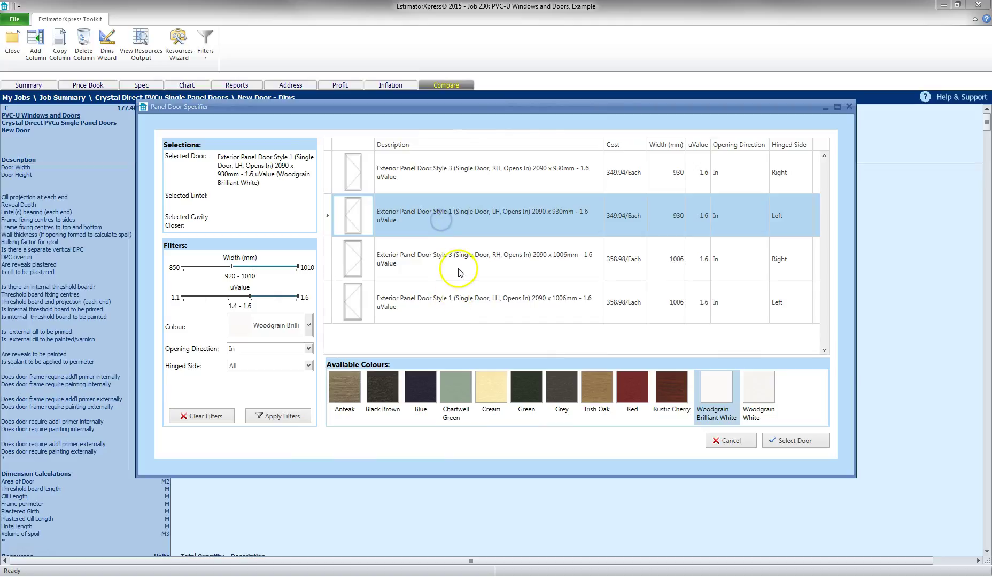
pyautogui.click(458, 257)
pyautogui.click(450, 227)
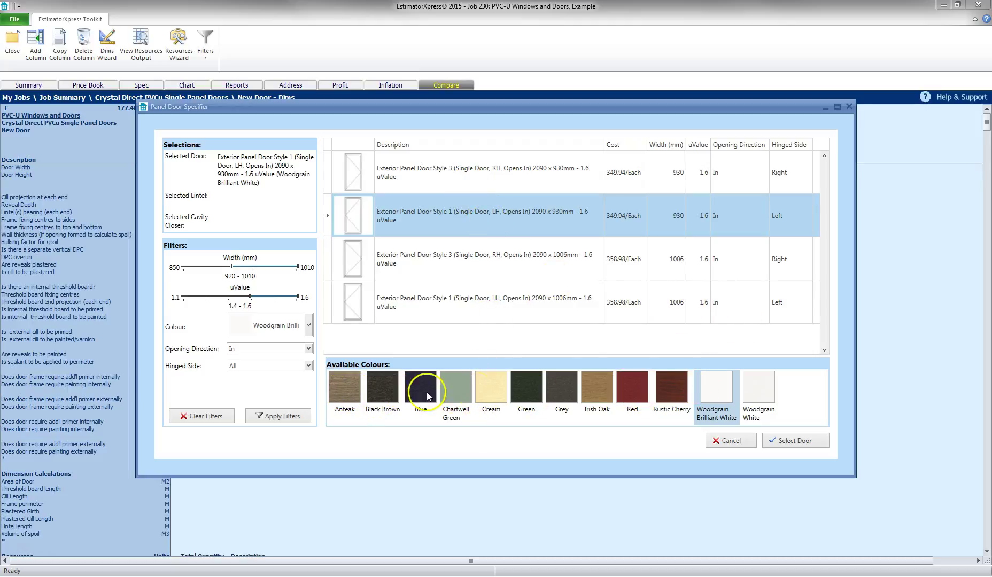
pyautogui.click(780, 440)
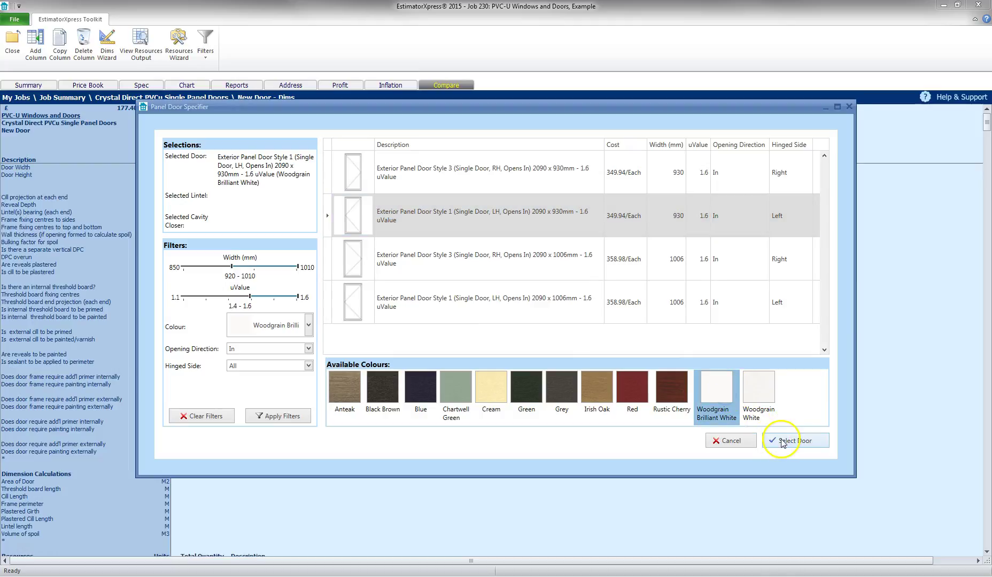
# - Filter the door lintels to the Cavity Wall type with a 90-105mm cavity width
pyautogui.click(291, 259)
pyautogui.click(289, 278)
pyautogui.click(308, 276)
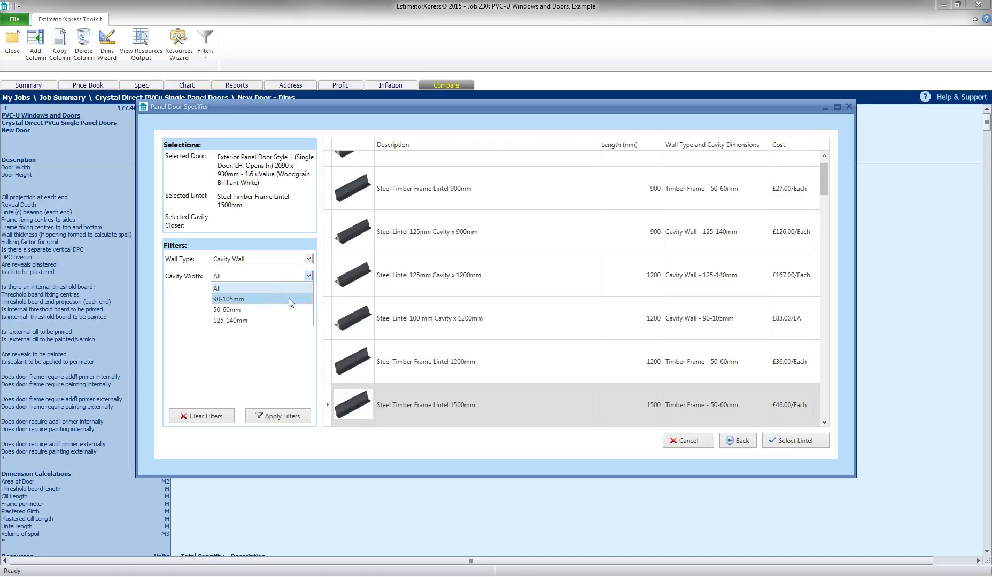
pyautogui.click(288, 299)
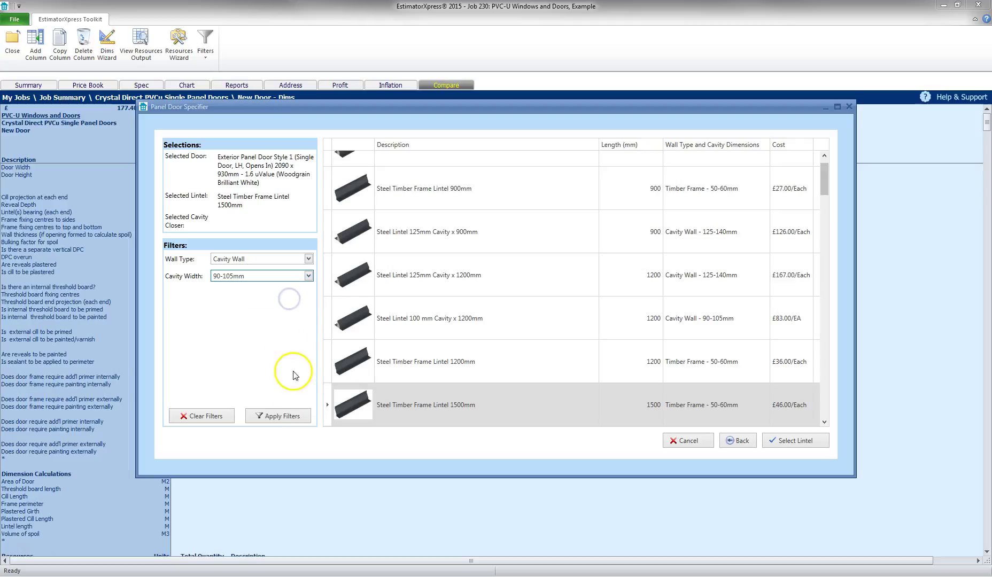
pyautogui.click(293, 415)
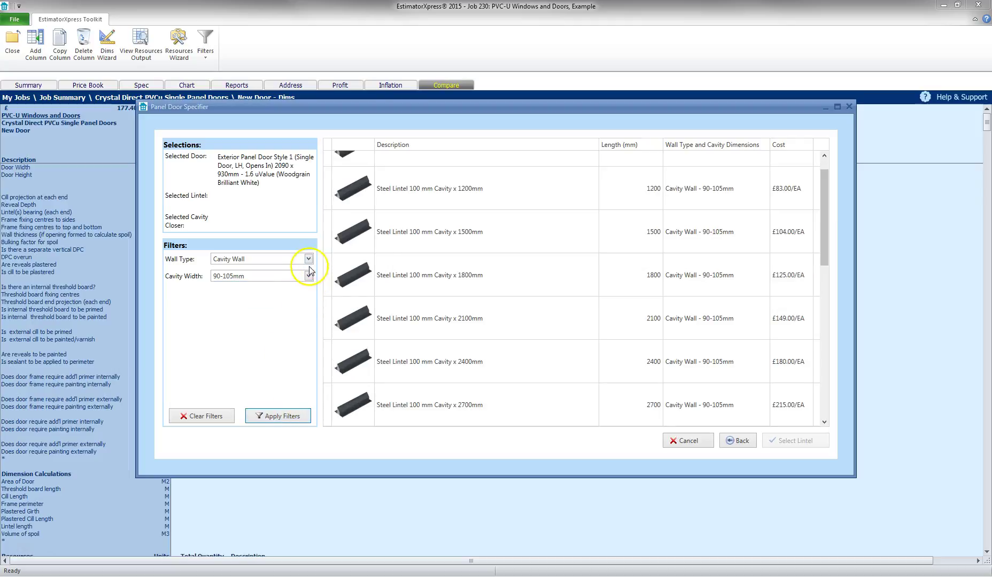
pyautogui.click(825, 202)
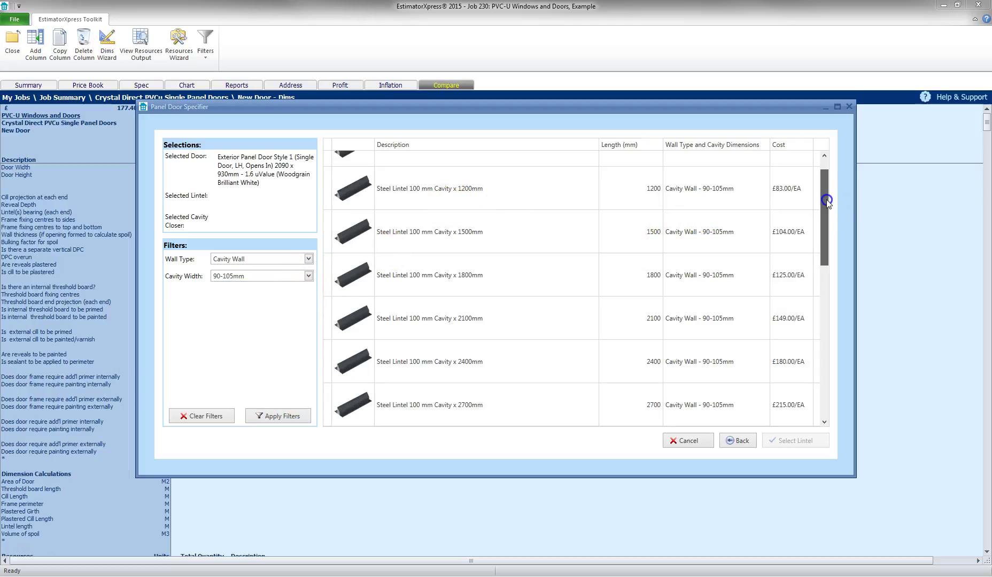
# - Choose the Steel Lintel 100 mm Cavity x 1200mm and the Cavity Closer 100mm x 3m for the door
pyautogui.click(525, 187)
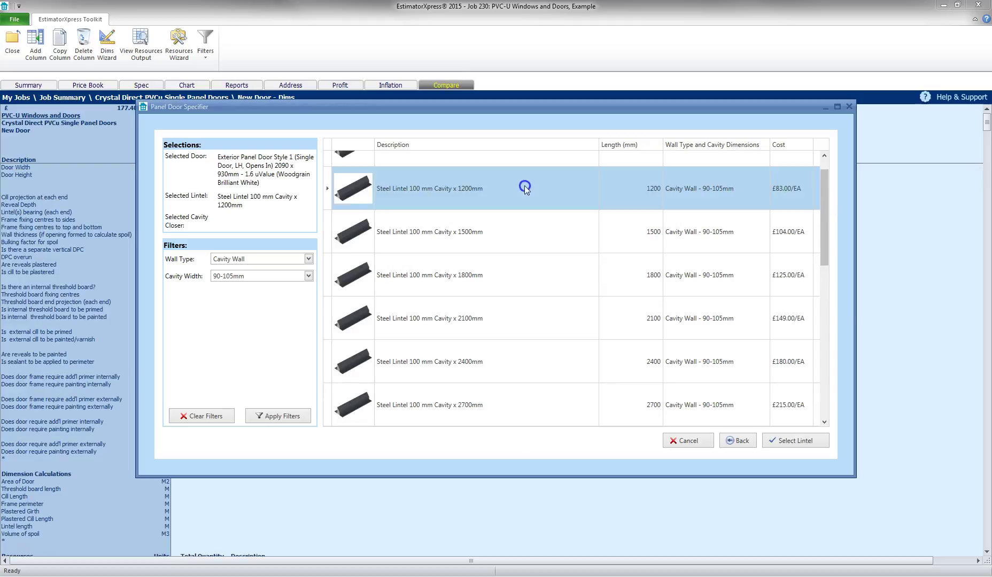
pyautogui.click(829, 446)
pyautogui.click(430, 175)
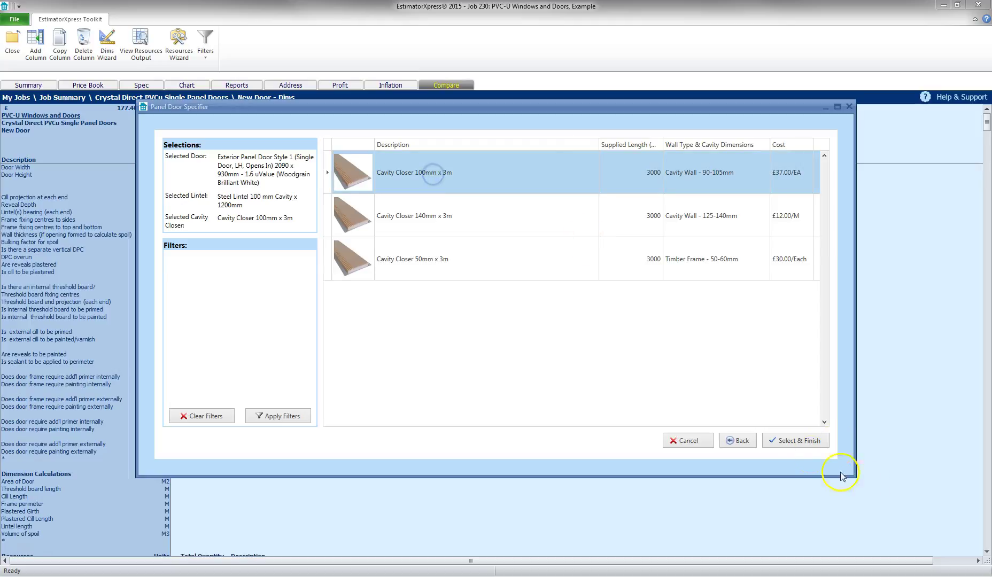
pyautogui.click(801, 440)
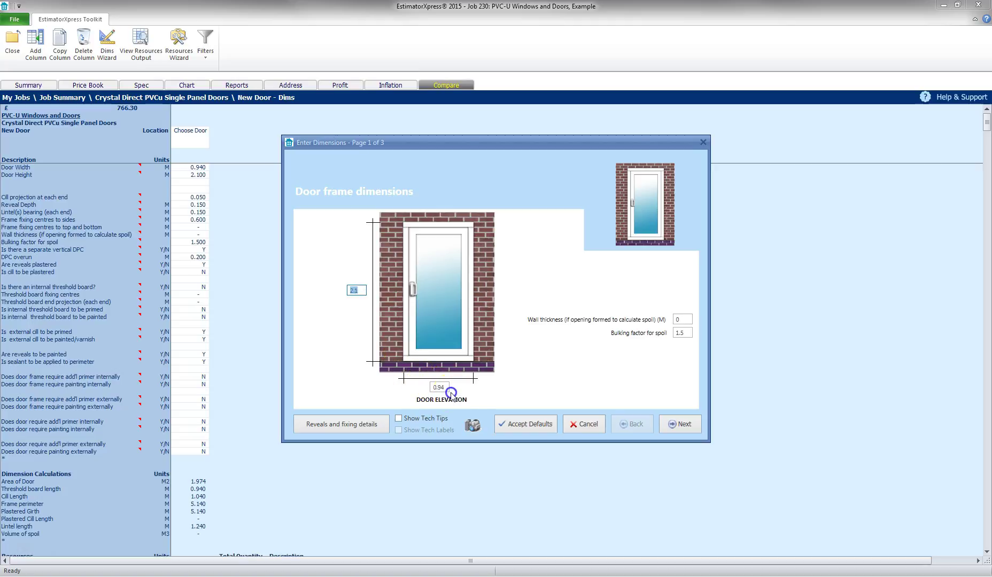
# - Review the door's frame, reveal and fixing, plastering, threshold and decoration details, and finish the dimensions with the default values
pyautogui.click(359, 426)
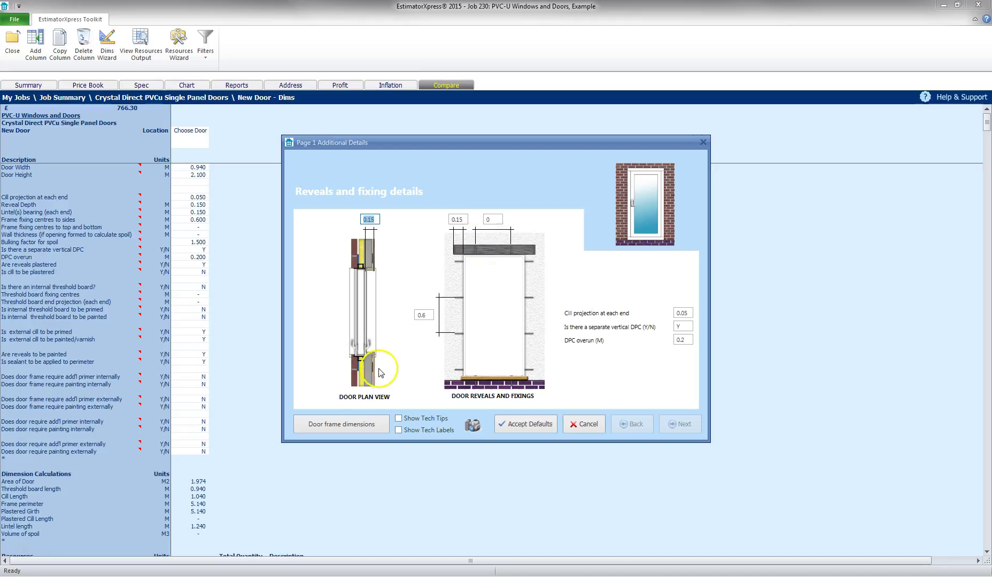
pyautogui.click(353, 424)
pyautogui.click(677, 422)
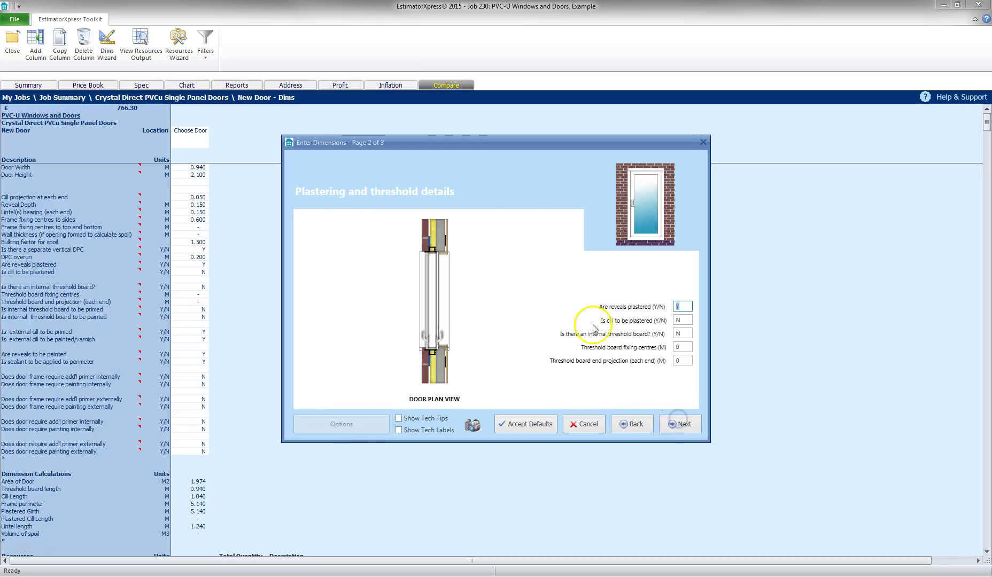
pyautogui.click(676, 424)
pyautogui.click(678, 426)
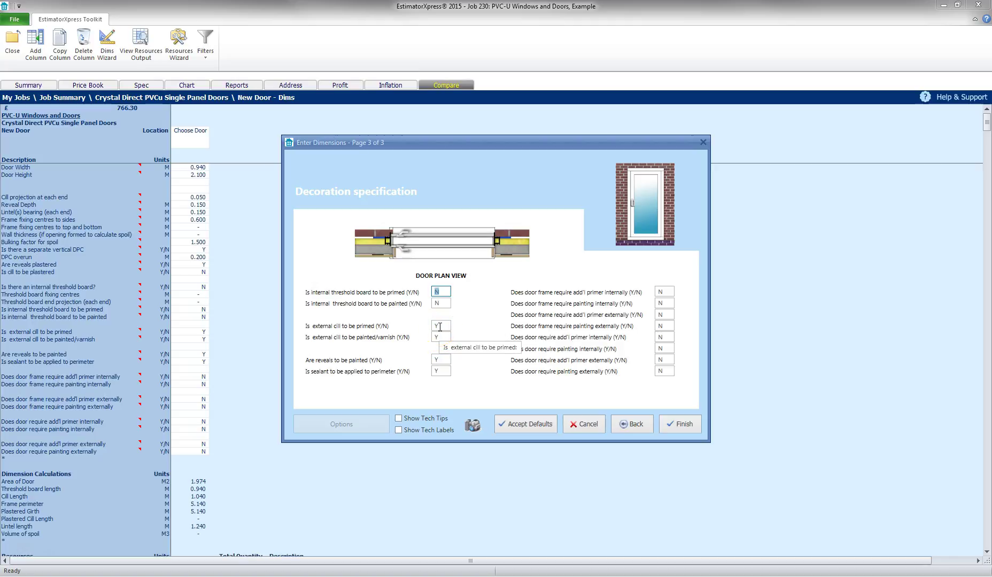
pyautogui.click(680, 424)
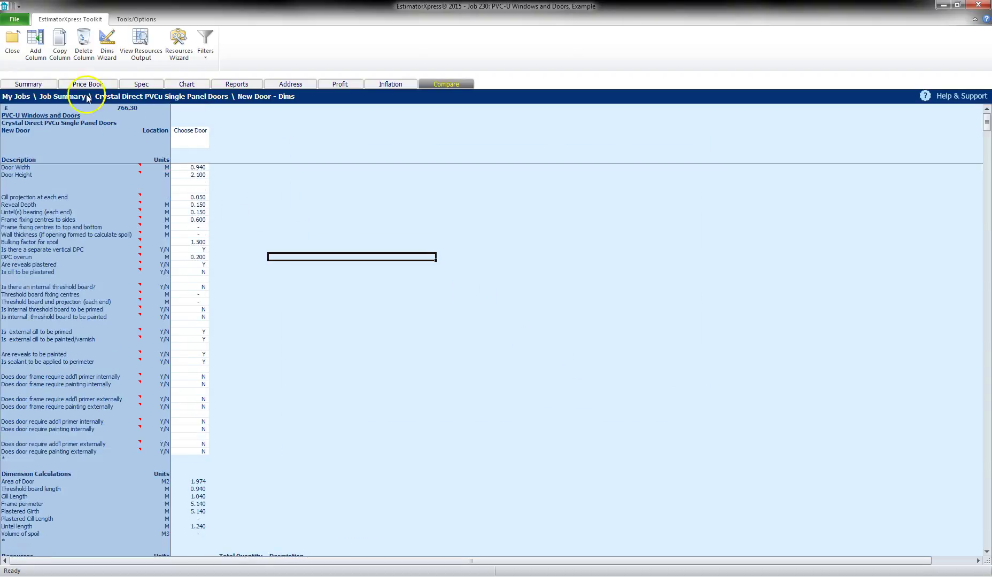
# - Close the New Door worksheet and its Single Panel Doors workbook, marking the workbook as complete
pyautogui.click(12, 43)
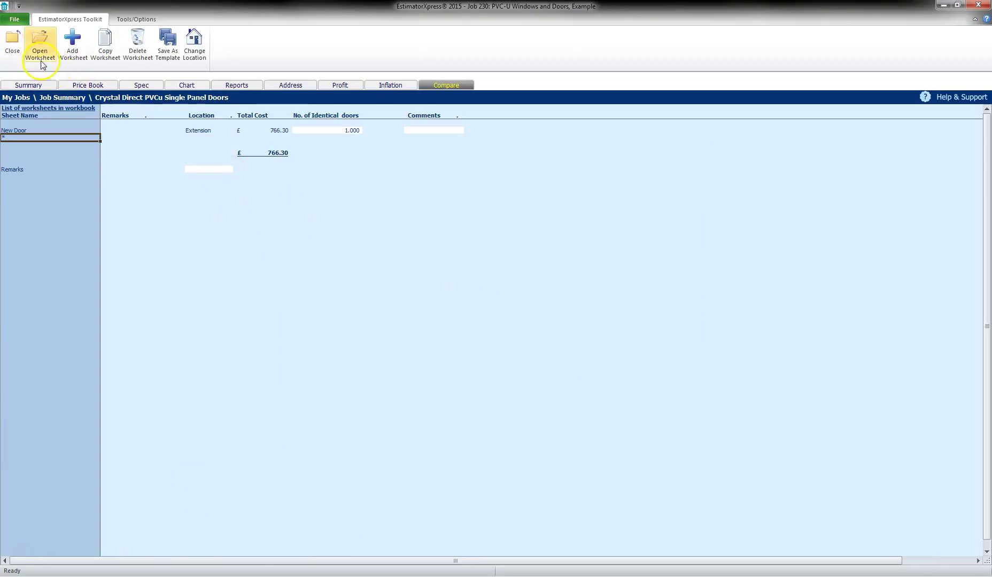
pyautogui.click(19, 37)
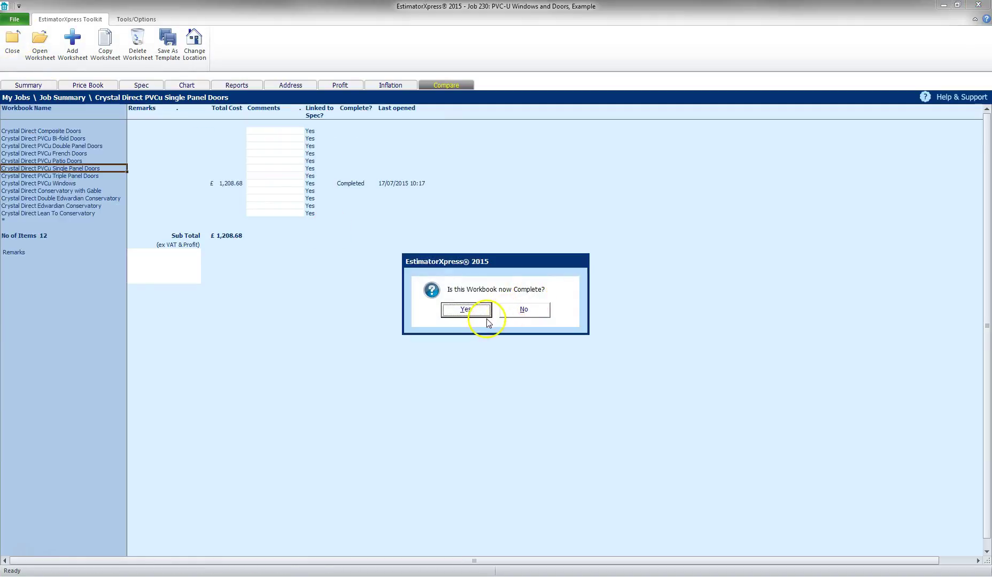
pyautogui.click(465, 310)
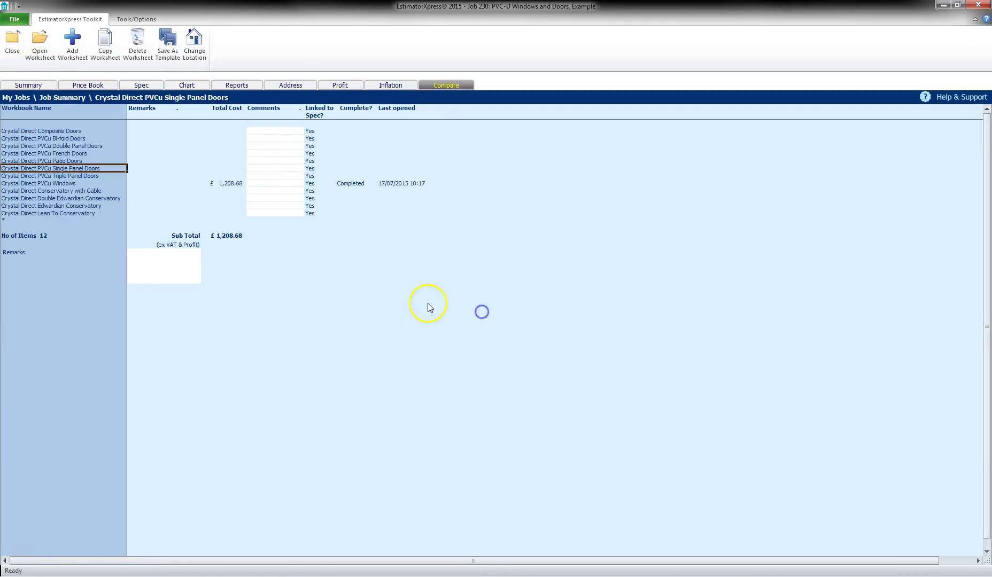
# - Open the Crystal Direct Edwardian Conservatory workbook from the job summary
pyautogui.click(92, 190)
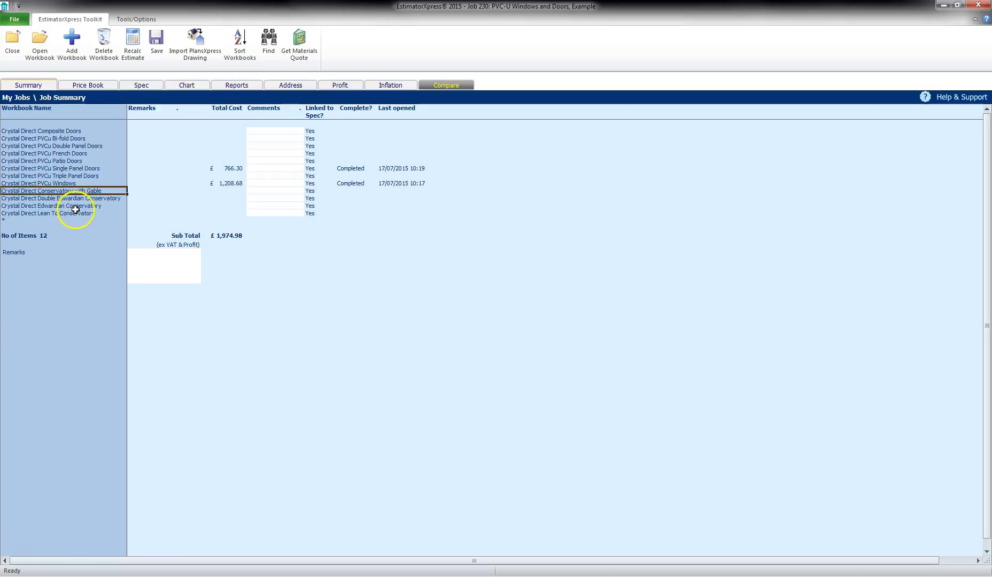
pyautogui.click(74, 206)
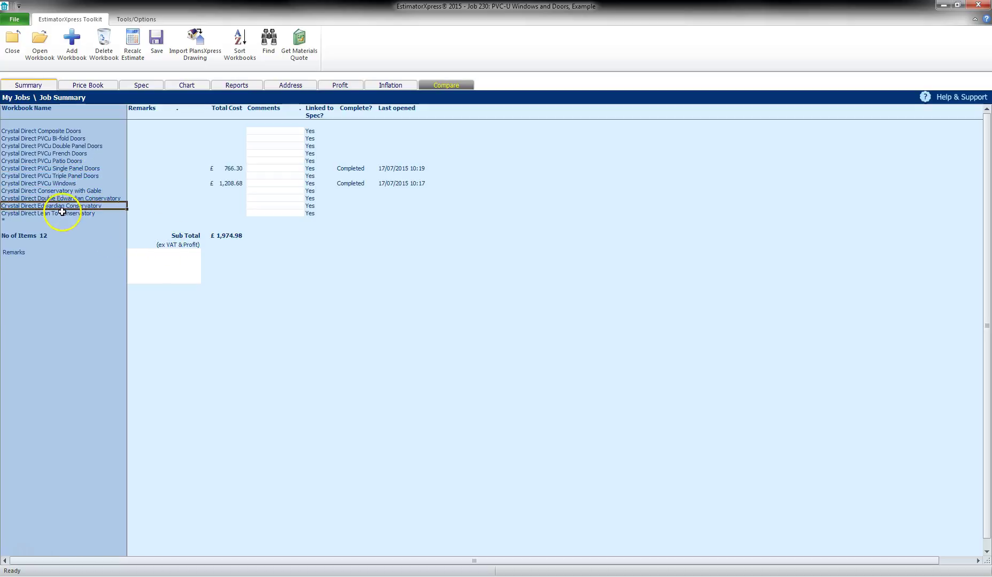
pyautogui.click(51, 56)
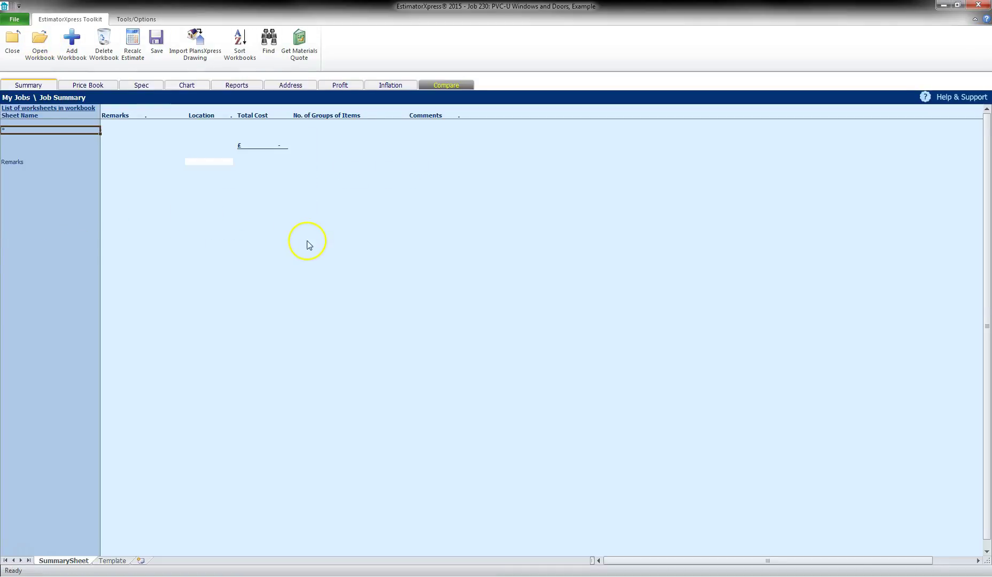
# - Create a worksheet named New Conservatory and assign it a location
pyautogui.click(449, 299)
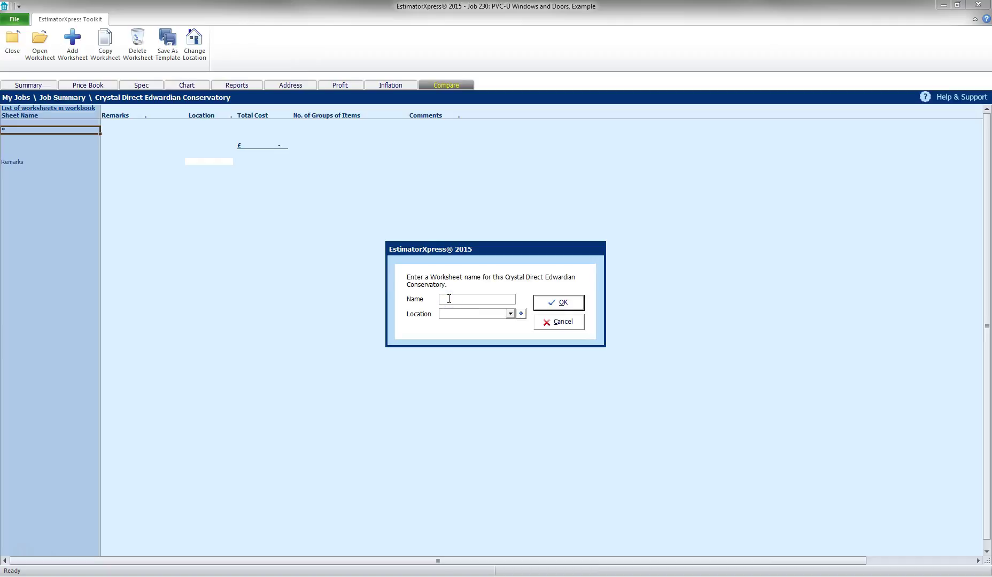
pyautogui.write('New conservatory')
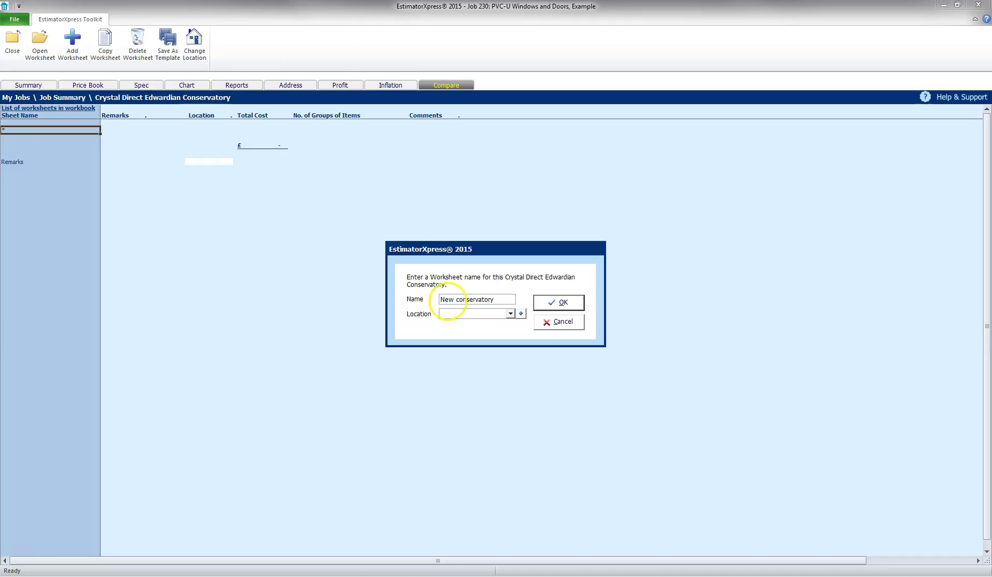
pyautogui.doubleClick(463, 300)
pyautogui.click(462, 300)
pyautogui.press('BackSpace')
pyautogui.write('C')
pyautogui.click(469, 312)
pyautogui.press('Down')
pyautogui.click(557, 302)
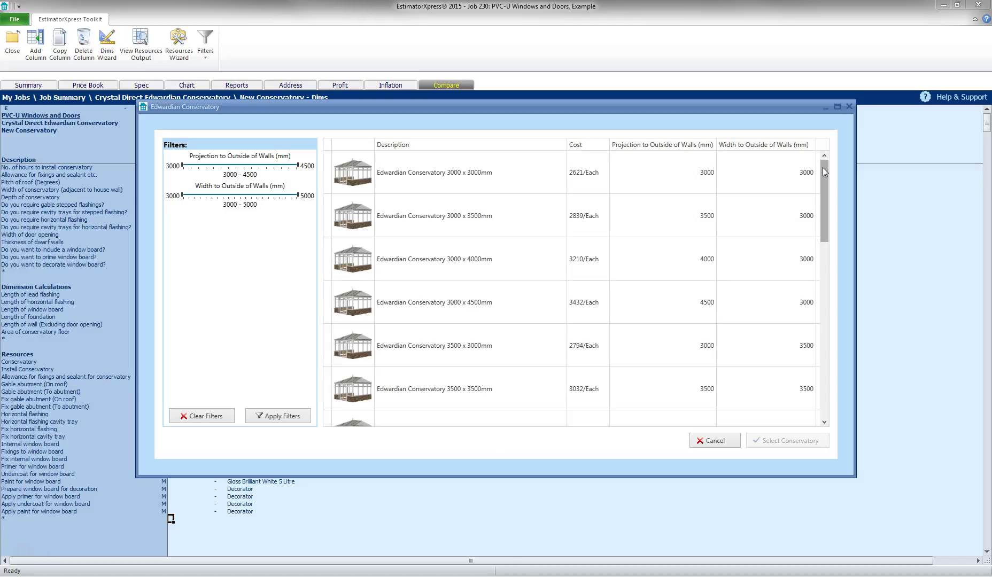
# - Choose the Edwardian Conservatory 3000 x 3000mm from the conservatory models
pyautogui.moveTo(824, 171)
pyautogui.mouseDown()
pyautogui.moveTo(827, 219)
pyautogui.moveTo(825, 164)
pyautogui.mouseUp()
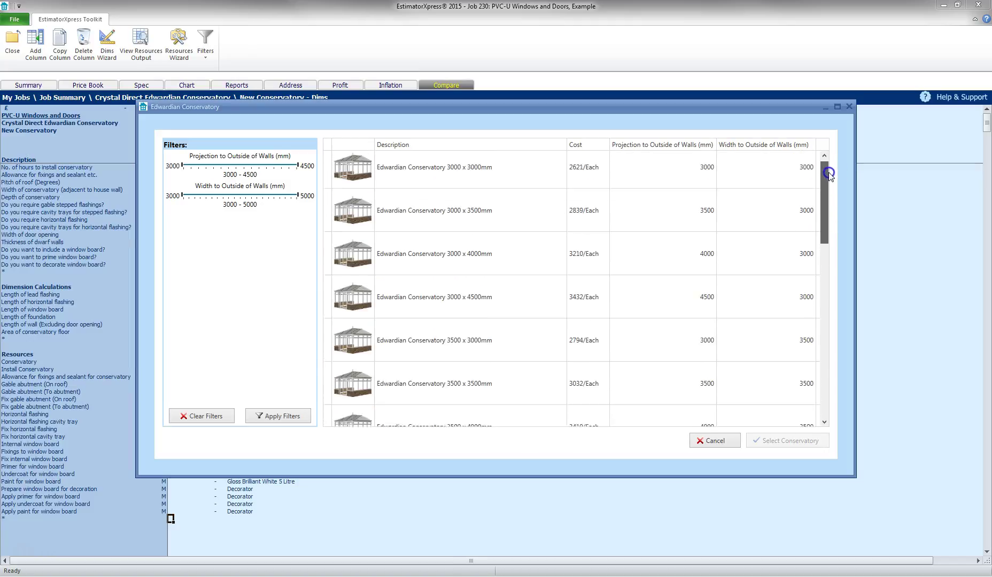
pyautogui.click(485, 171)
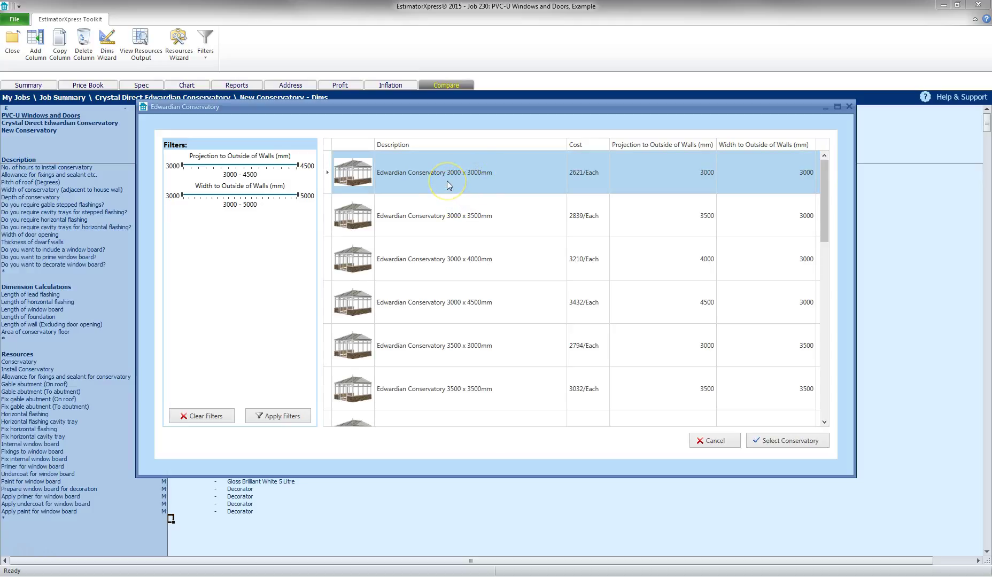
pyautogui.click(783, 440)
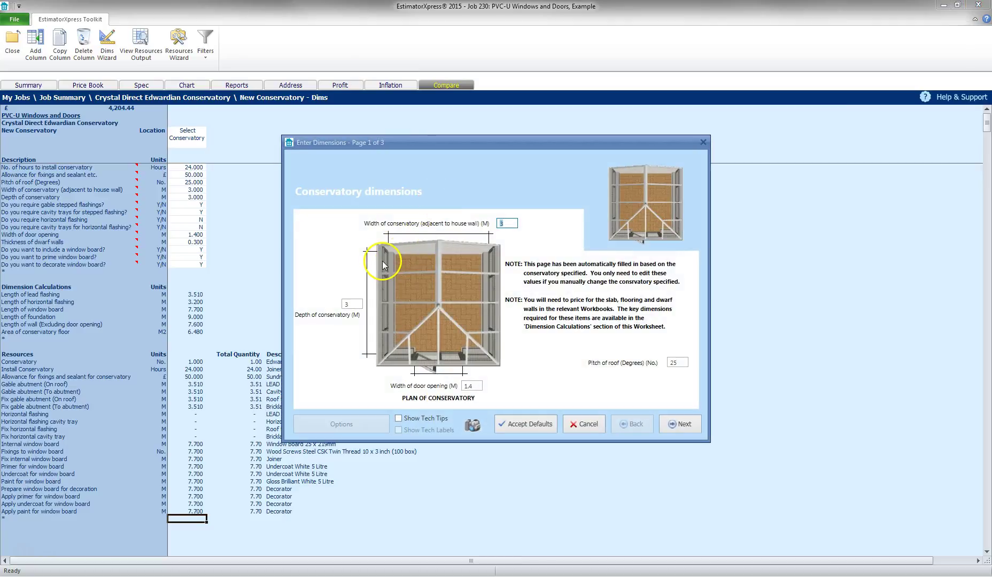
# - Review the conservatory's depth, width, door opening and roof pitch, and accept the prefilled dimensions
pyautogui.click(354, 304)
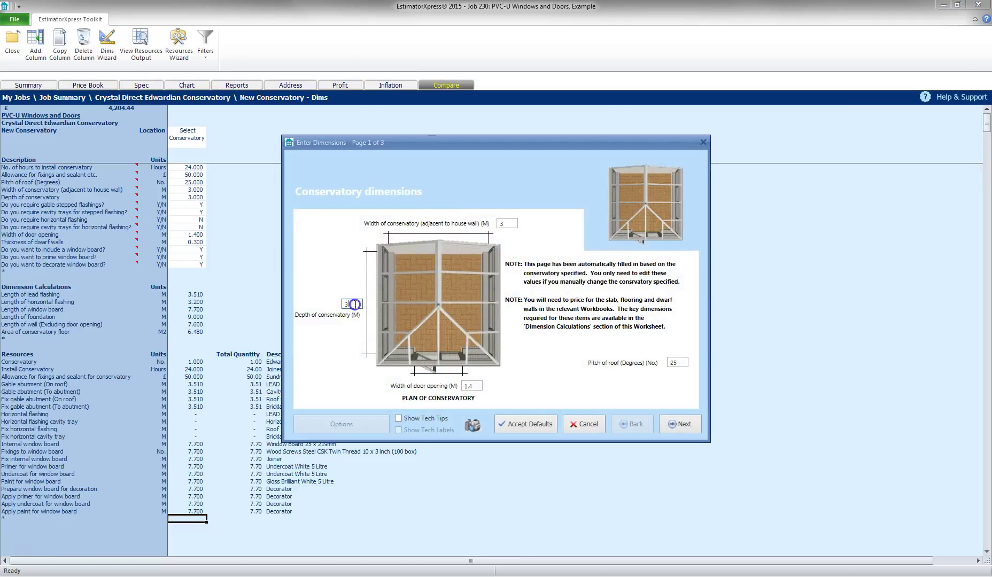
pyautogui.click(517, 226)
pyautogui.click(473, 385)
pyautogui.click(680, 363)
pyautogui.click(681, 423)
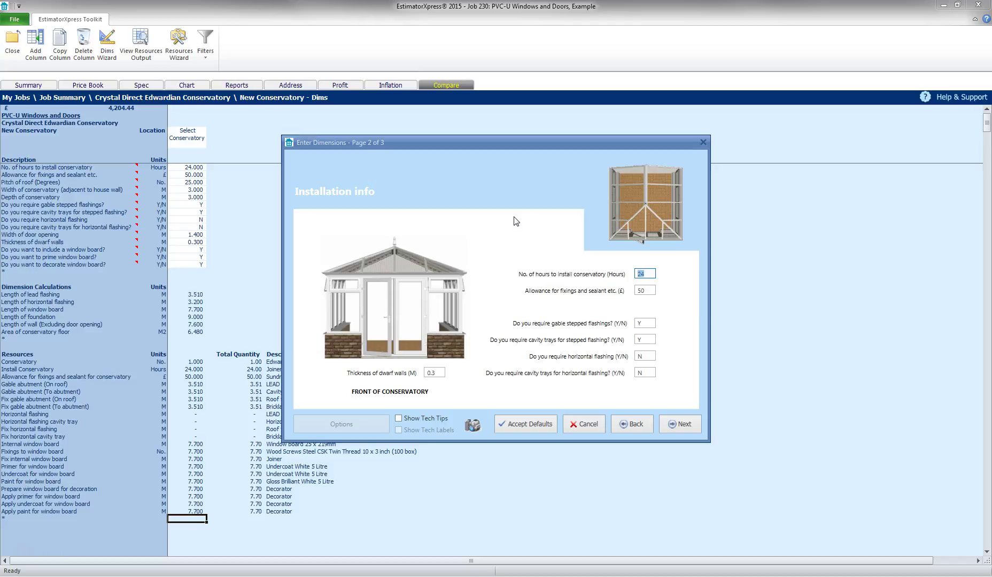
# - Review the installation info for stepped and horizontal flashings and their cavity trays, and accept the default answers
pyautogui.click(523, 240)
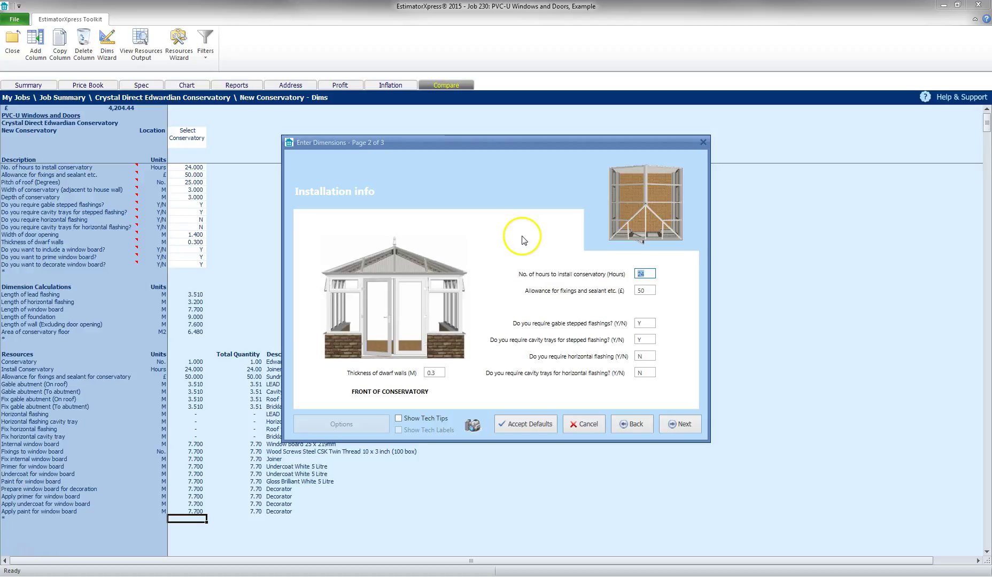
pyautogui.click(646, 323)
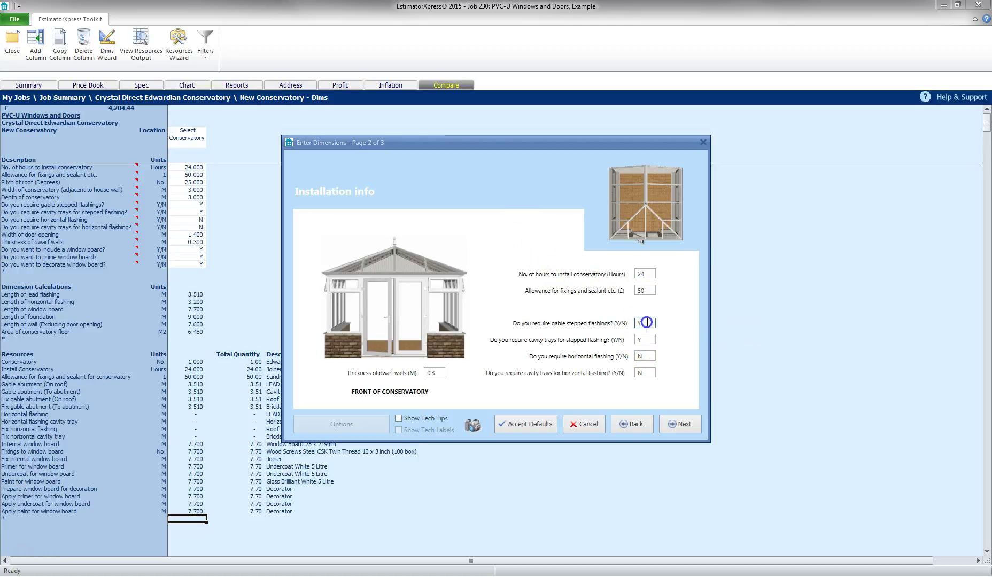
pyautogui.click(648, 341)
pyautogui.click(651, 356)
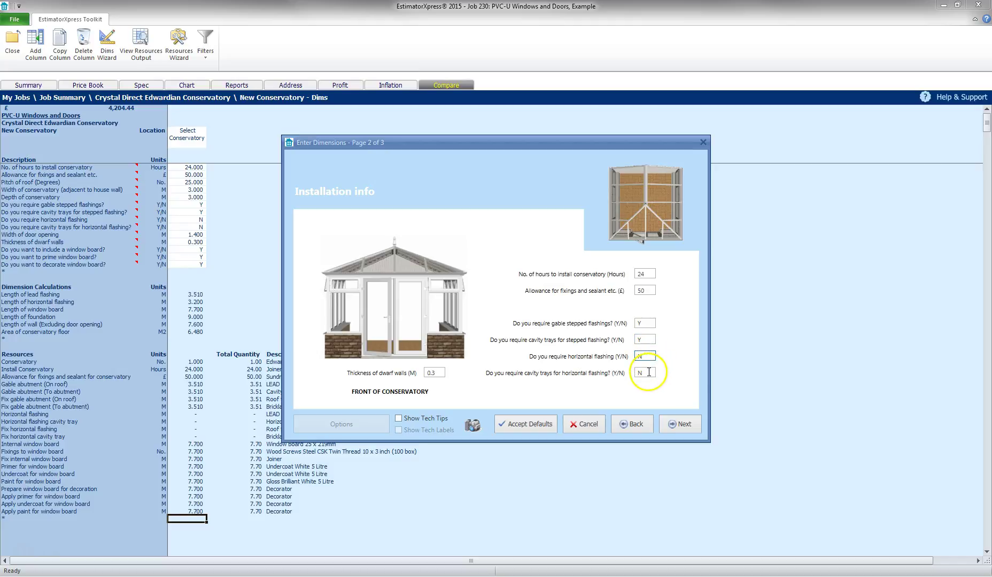
pyautogui.click(649, 372)
pyautogui.click(647, 338)
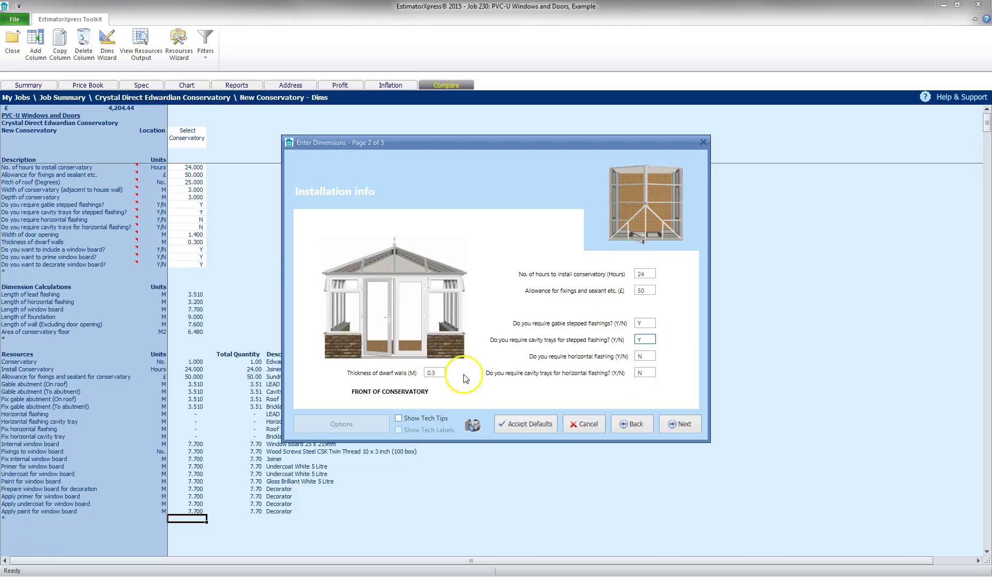
pyautogui.click(678, 424)
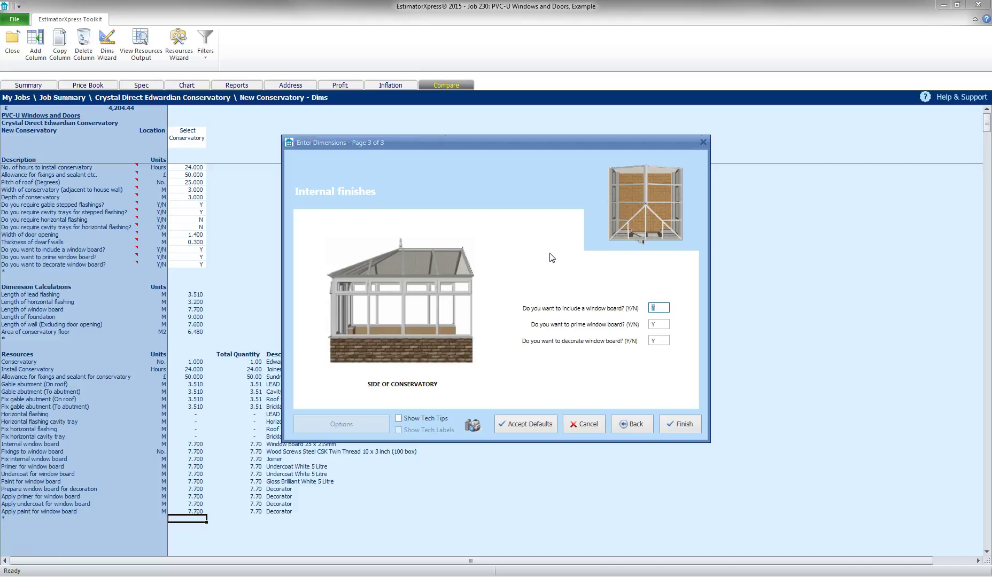
# - Finish the internal finishes with the default window board options, and close the conservatory workbook as complete
pyautogui.click(662, 323)
pyautogui.click(661, 341)
pyautogui.click(679, 425)
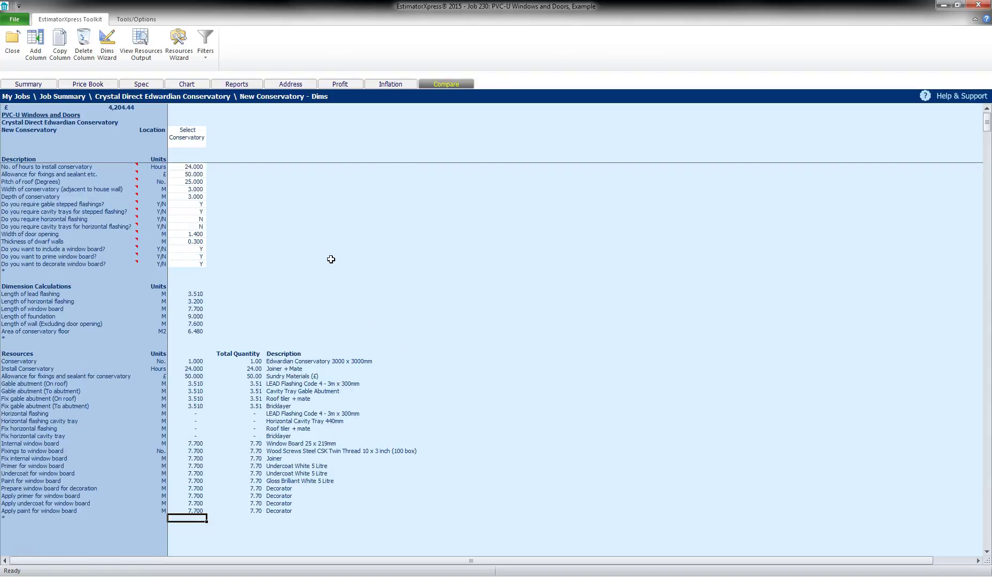
pyautogui.click(11, 54)
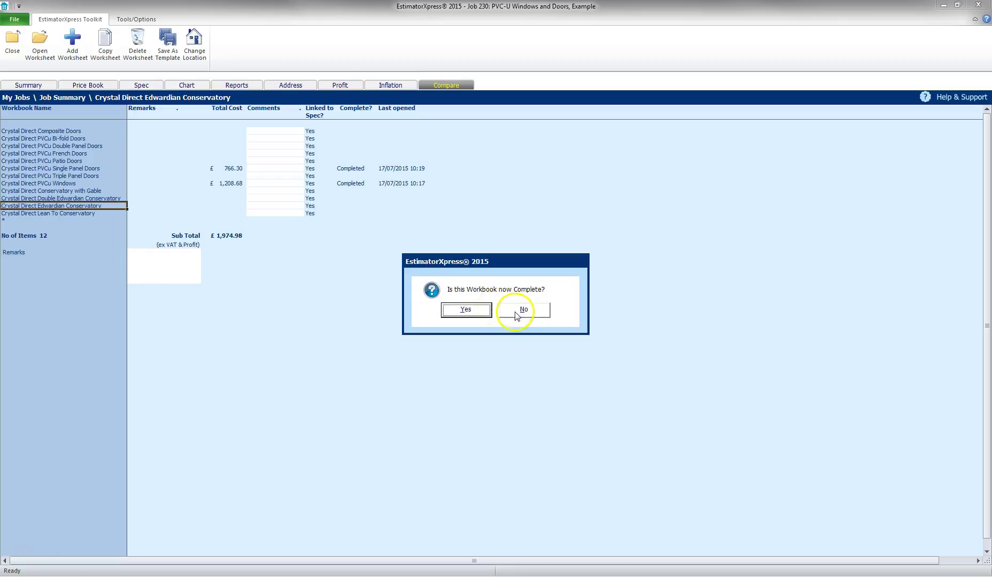
pyautogui.click(473, 311)
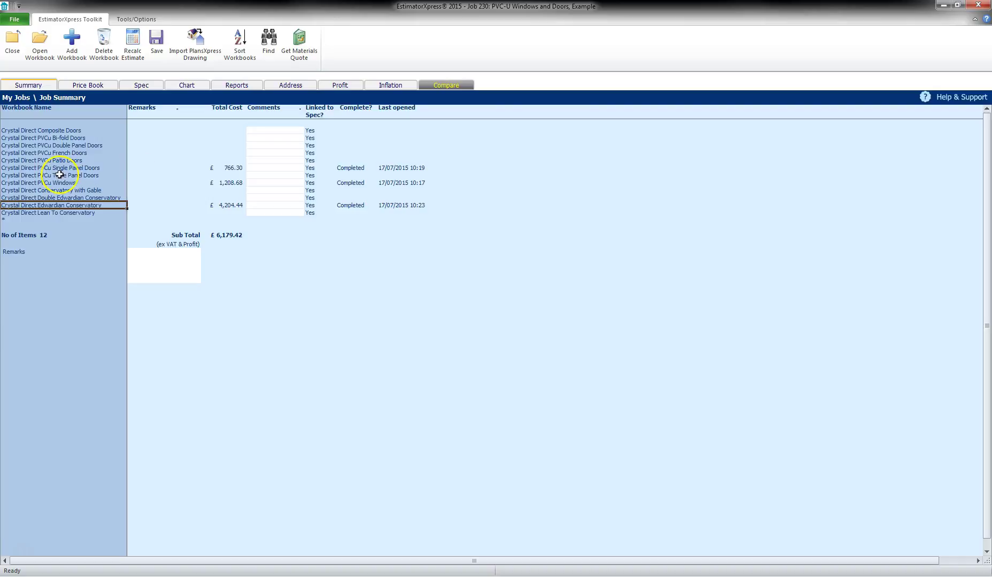
# - Go through the Crystal Direct door and conservatory workbooks listed in the job summary, from Composite Doors to Lean To Conservatory
pyautogui.click(59, 137)
pyautogui.click(58, 131)
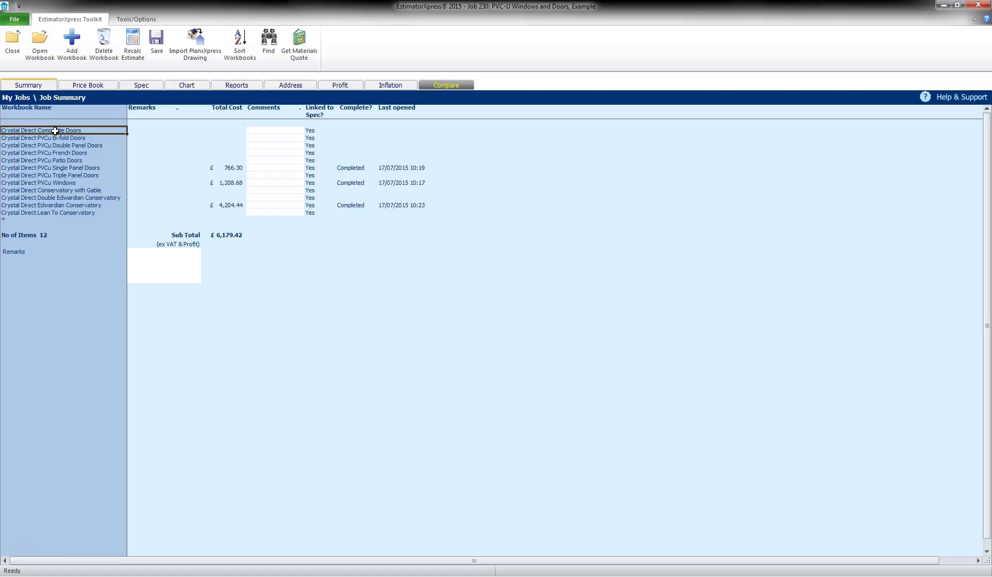
pyautogui.click(59, 138)
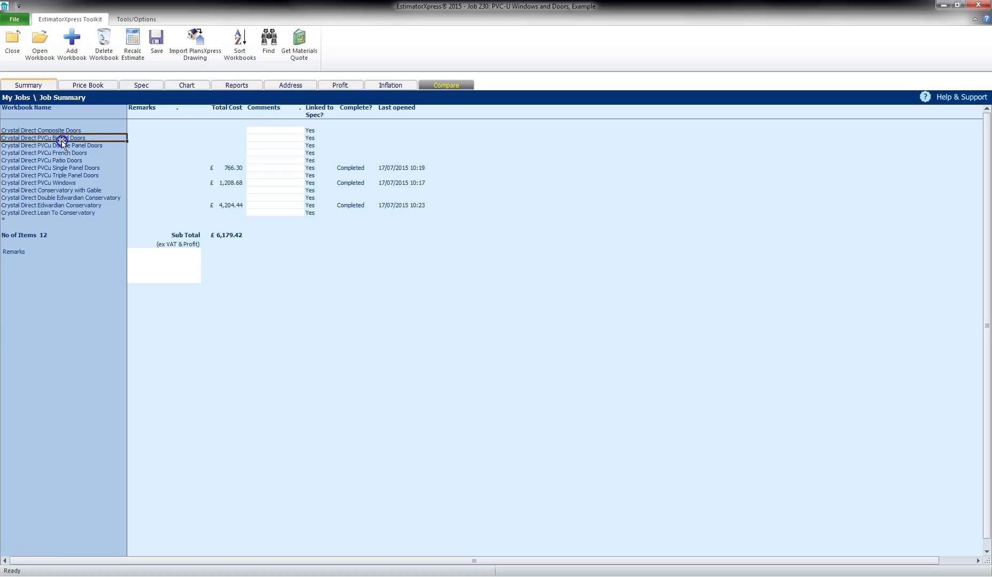
pyautogui.click(67, 145)
pyautogui.click(79, 153)
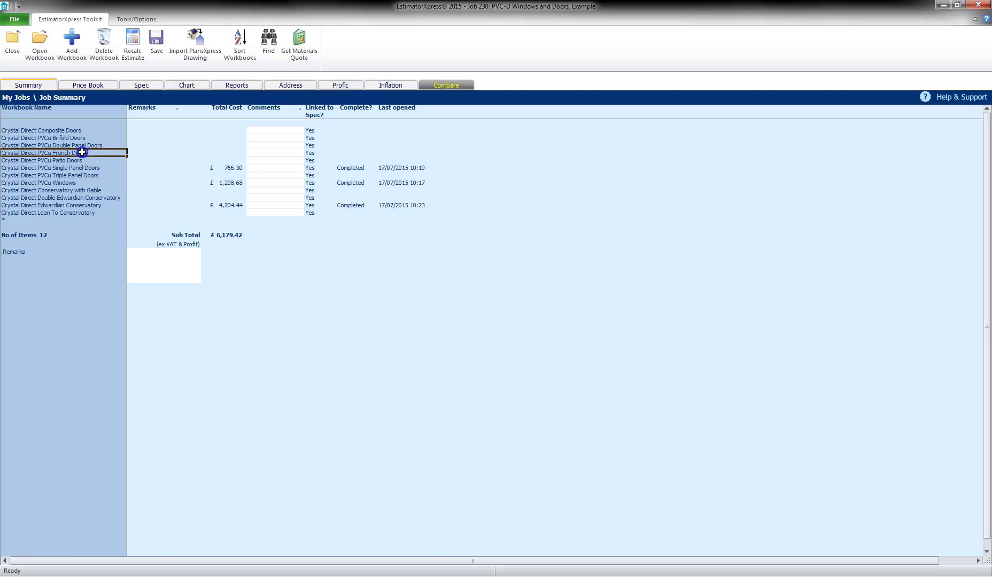
pyautogui.click(81, 160)
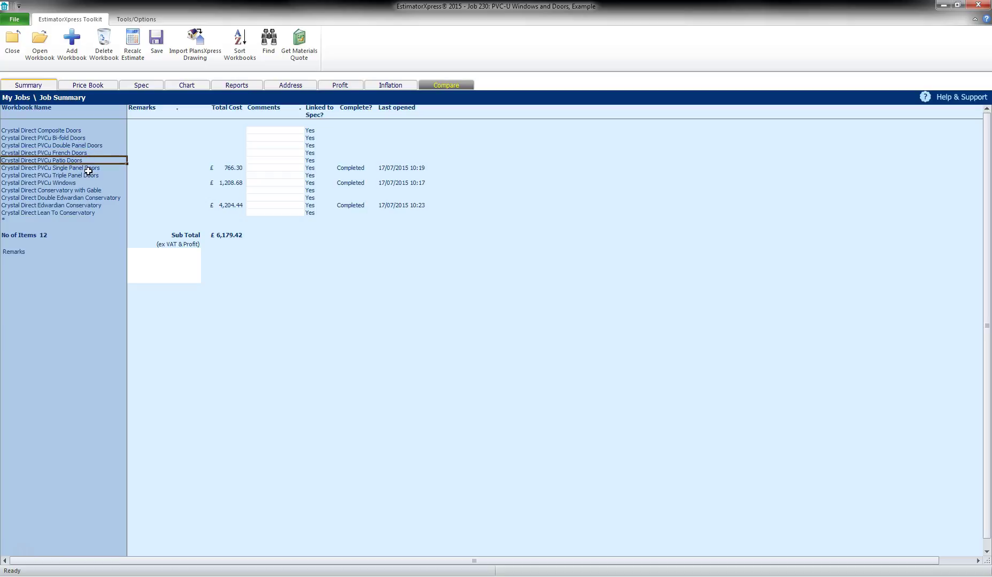
pyautogui.click(92, 168)
pyautogui.click(88, 175)
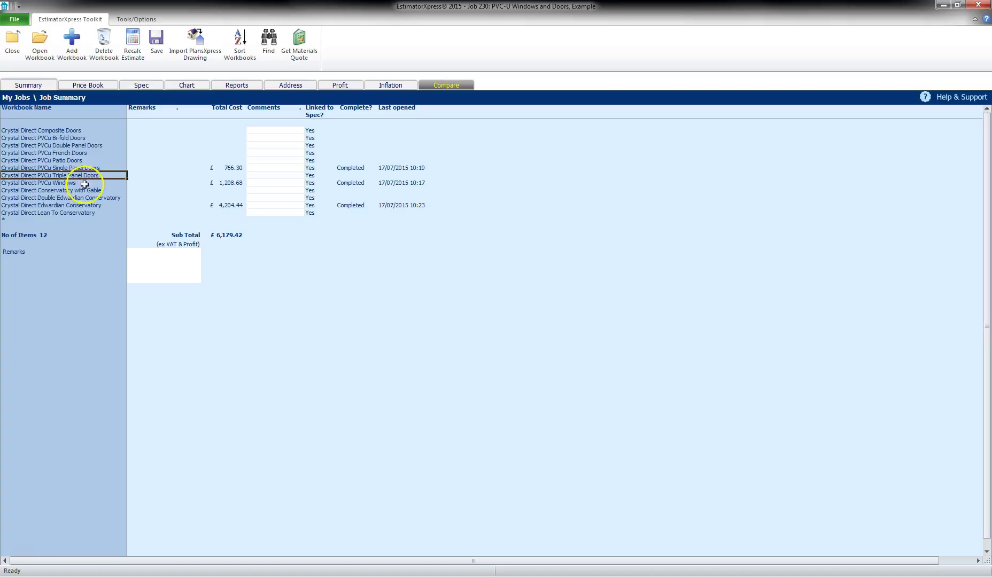
pyautogui.click(88, 190)
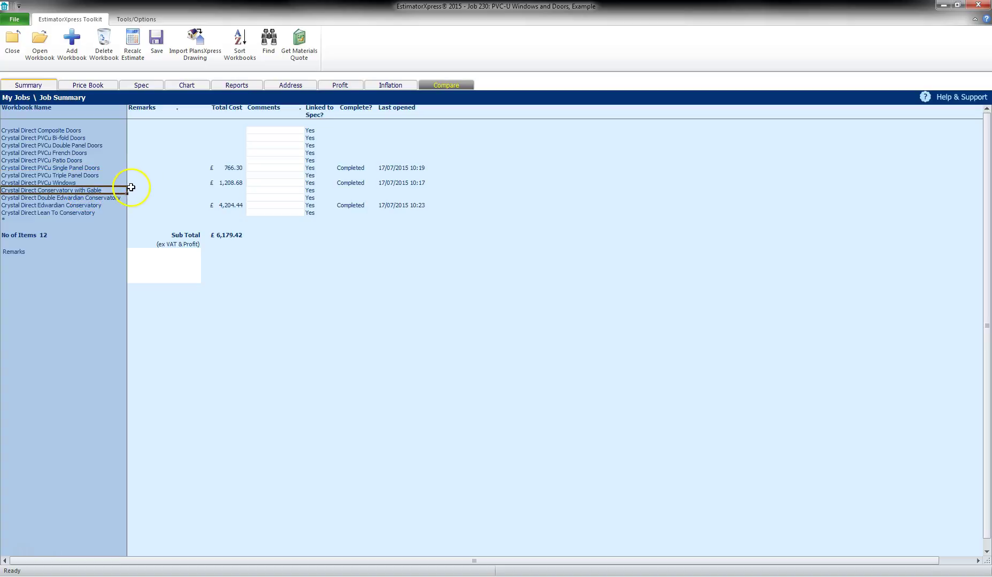
pyautogui.click(98, 199)
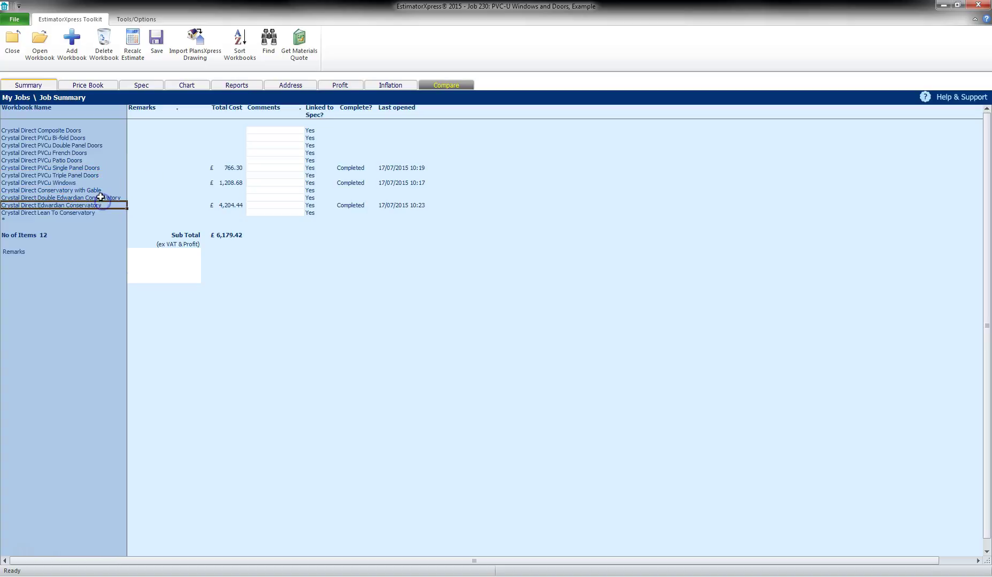
pyautogui.click(86, 214)
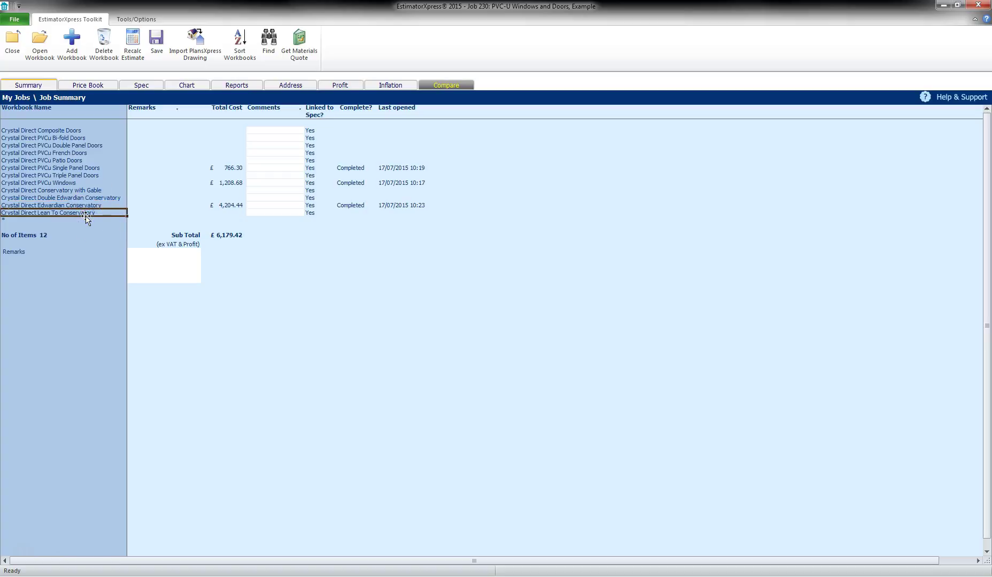